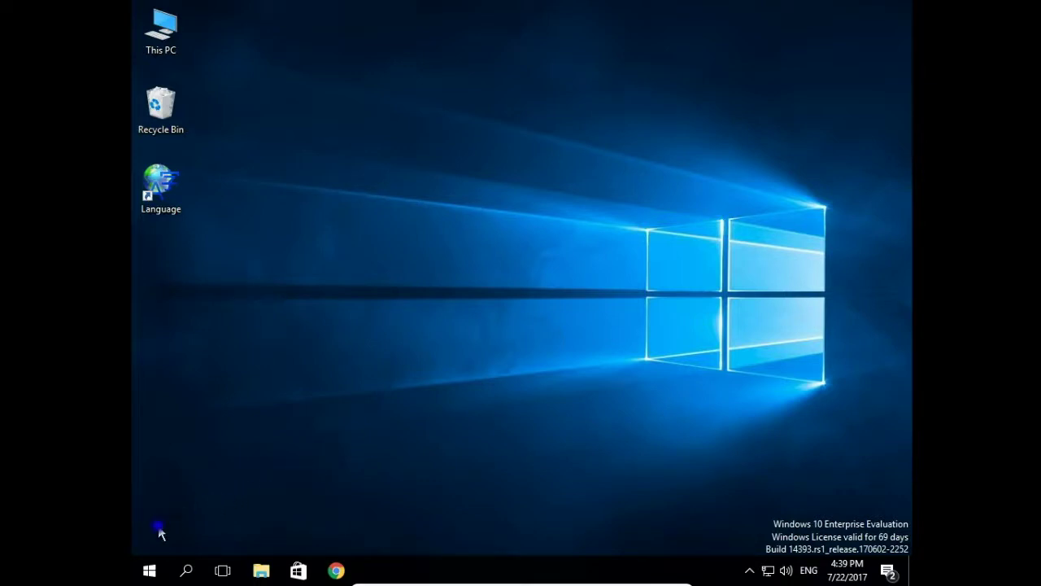
# Step: Launch Mouse Properties with control main.cpl from Run and show the Pointers settings
pyautogui.rightClick(150, 573)
pyautogui.click(197, 495)
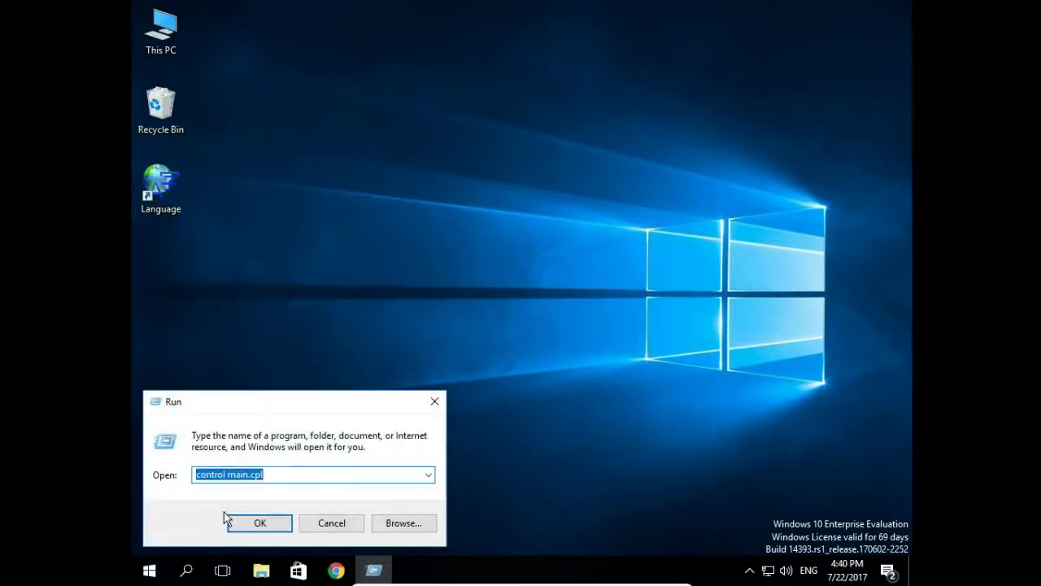
pyautogui.click(269, 521)
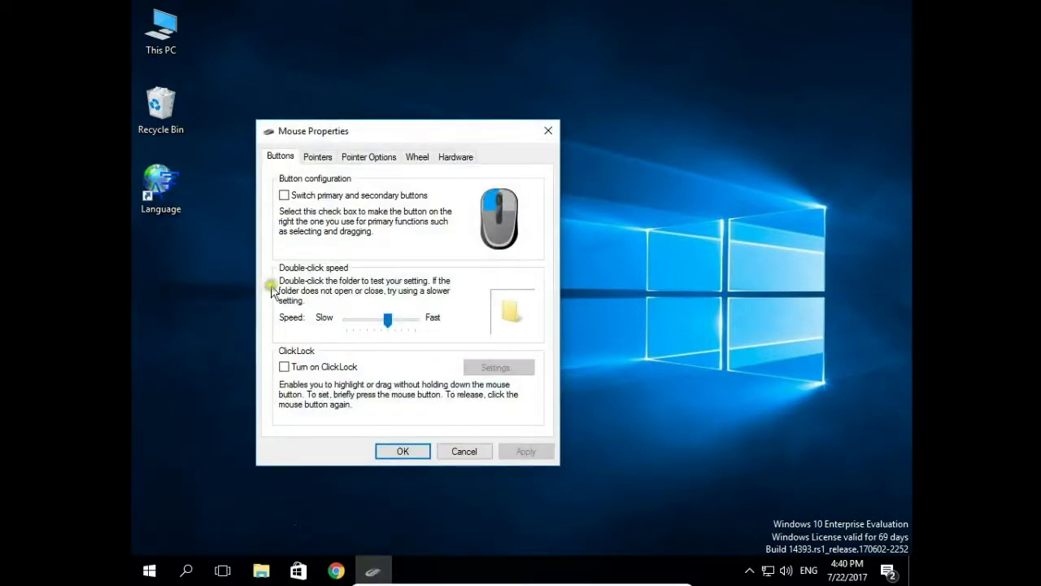
pyautogui.click(317, 158)
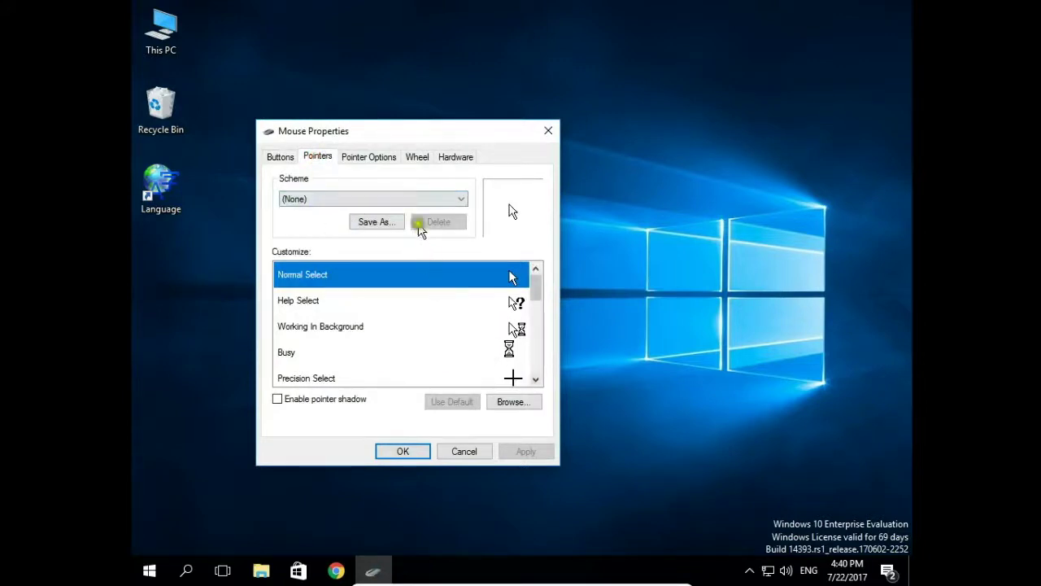
# Step: Apply the Windows Black pointer scheme
pyautogui.click(411, 203)
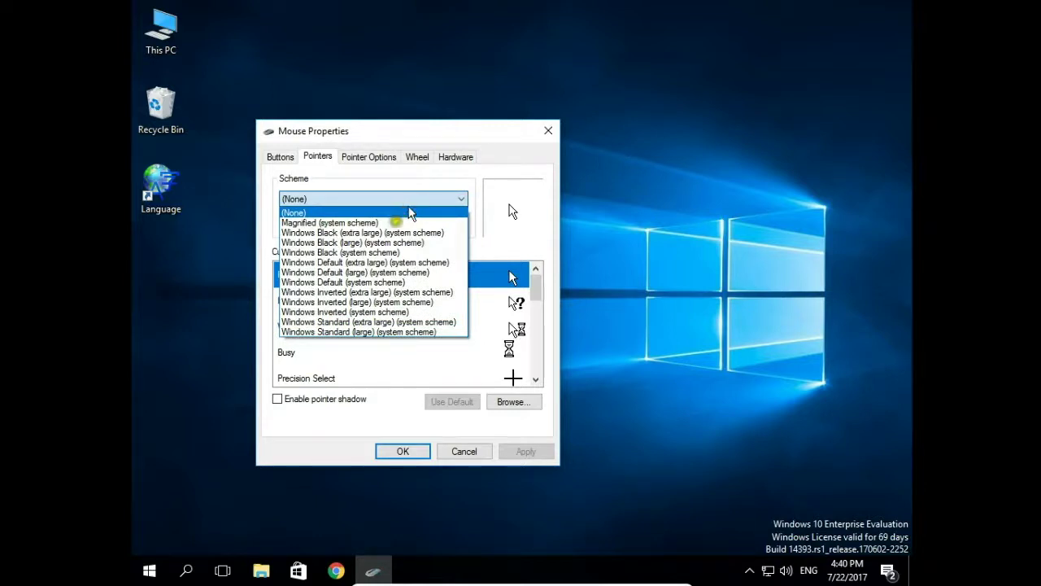
pyautogui.click(358, 254)
pyautogui.click(518, 451)
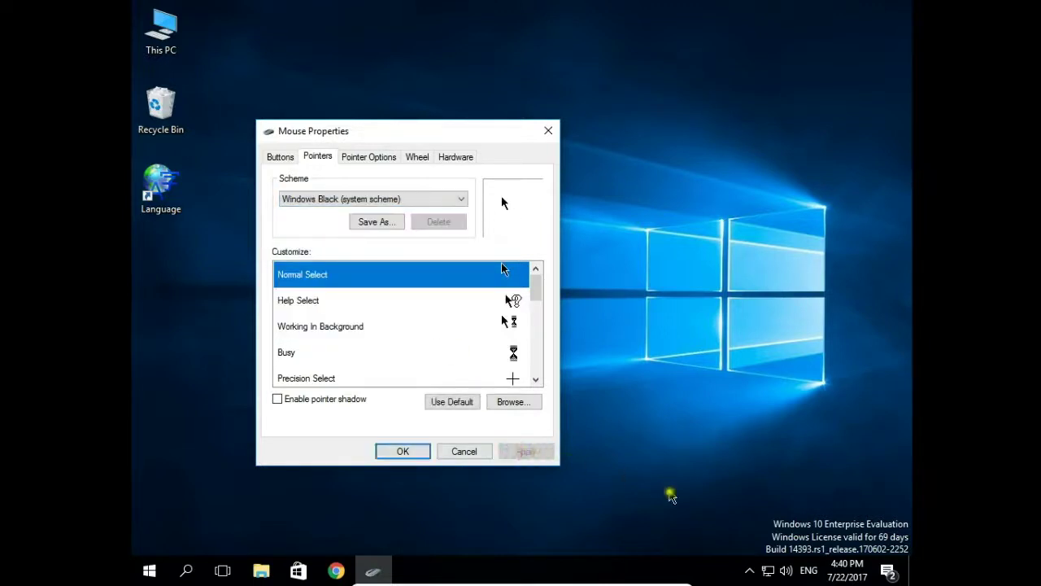
pyautogui.click(536, 380)
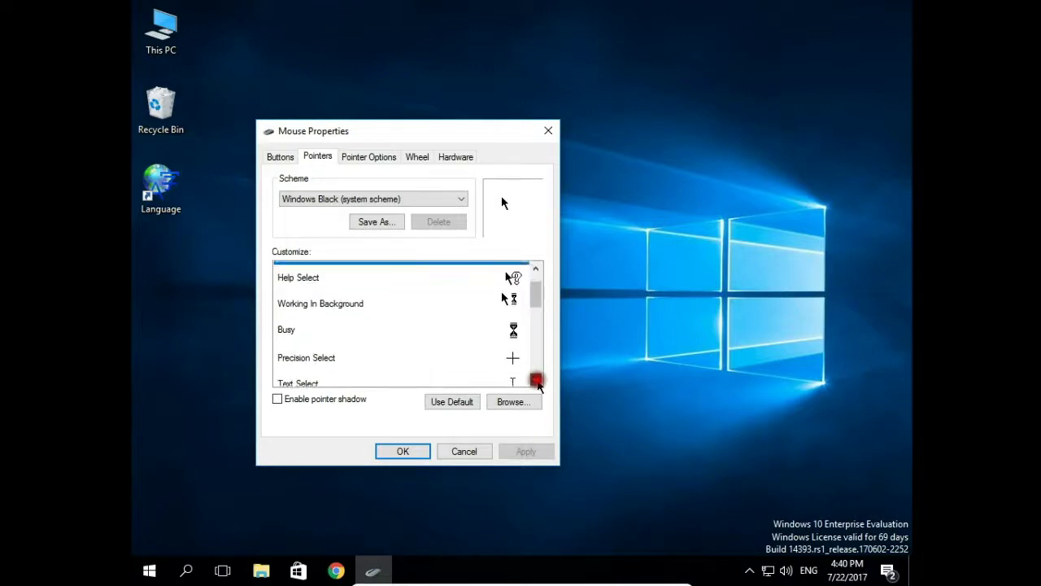
pyautogui.click(536, 381)
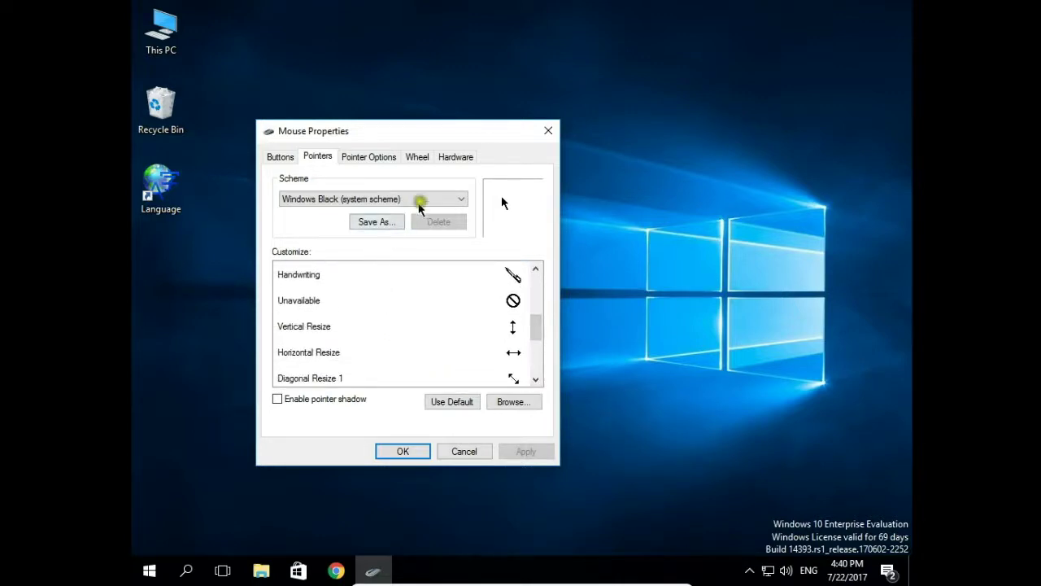
# Step: Switch to and apply the Windows Standard (extra large) scheme
pyautogui.click(455, 199)
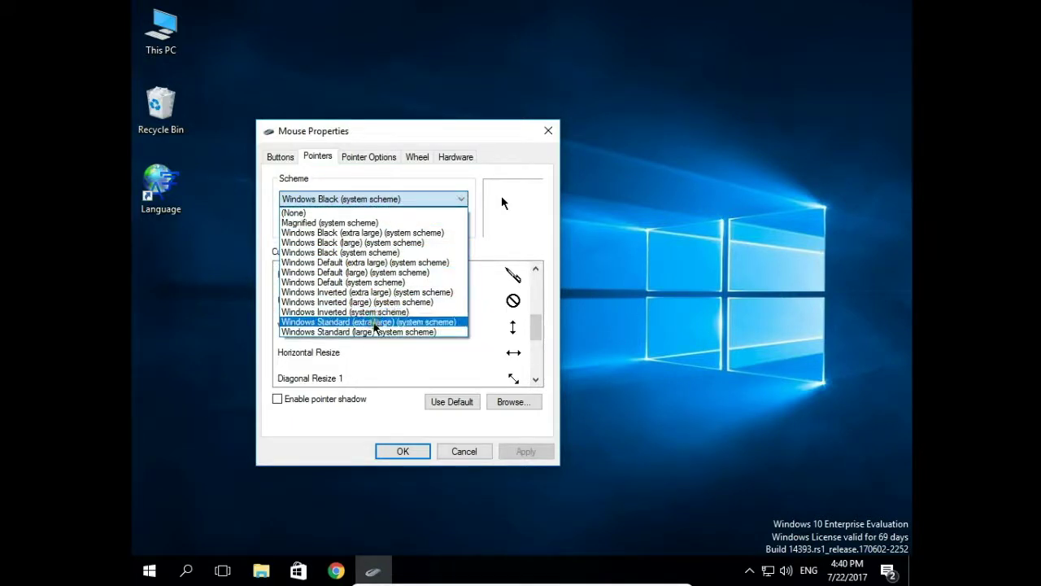
pyautogui.click(373, 323)
pyautogui.click(527, 452)
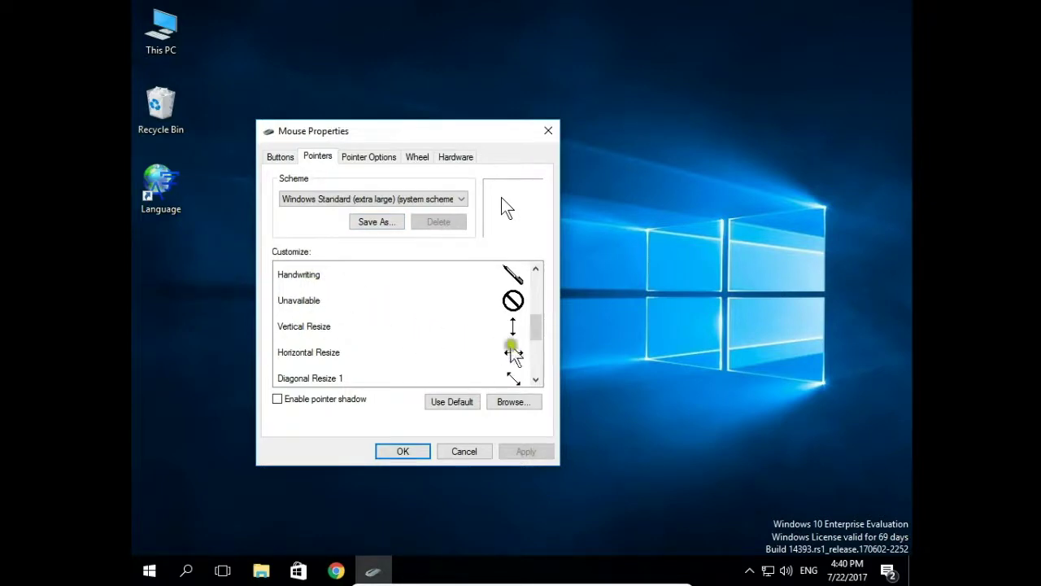
# Step: Preview the enlarged Help Select, Working In Background, Busy, Precision and Text Select pointers
pyautogui.moveTo(535, 329); pyautogui.dragTo(535, 275)
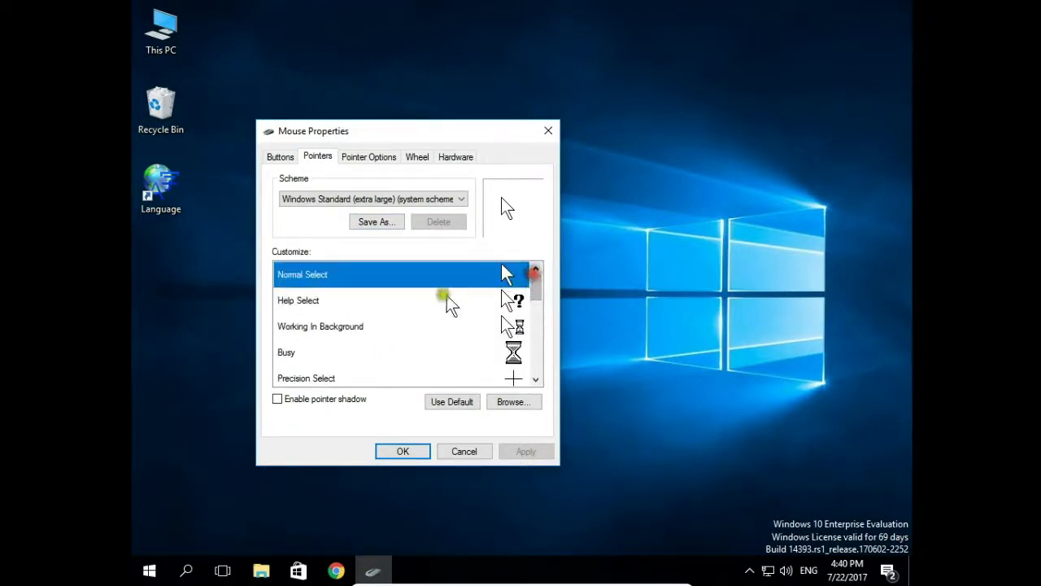
pyautogui.click(337, 299)
pyautogui.click(324, 327)
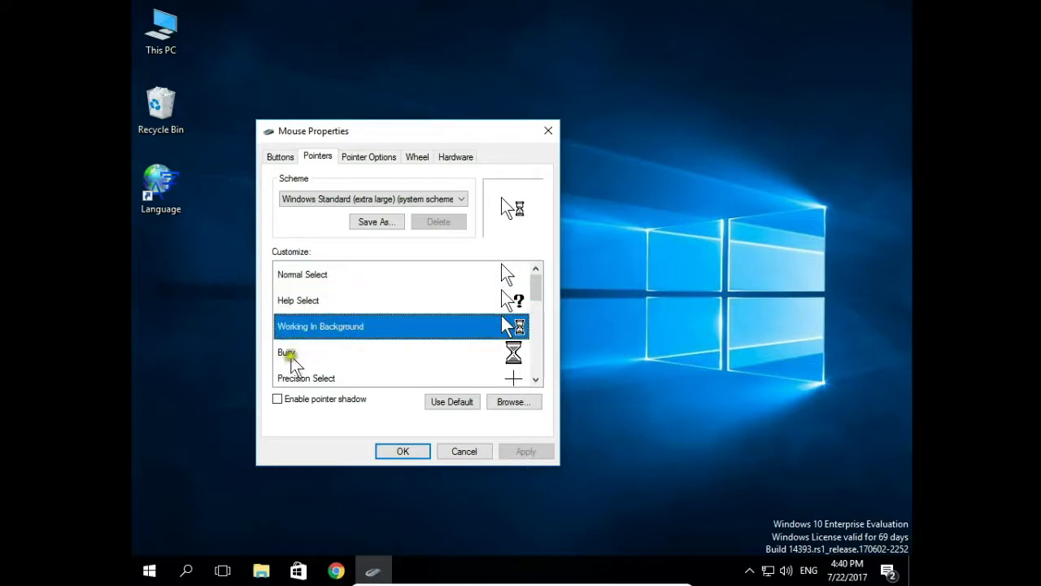
pyautogui.click(291, 358)
pyautogui.click(301, 379)
pyautogui.click(313, 379)
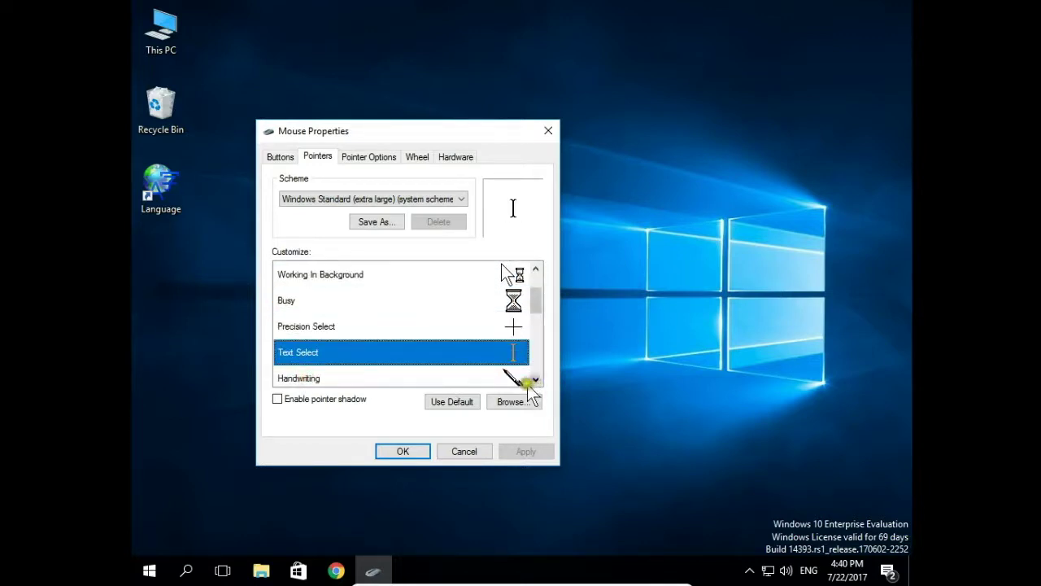
pyautogui.moveTo(534, 295); pyautogui.dragTo(533, 276)
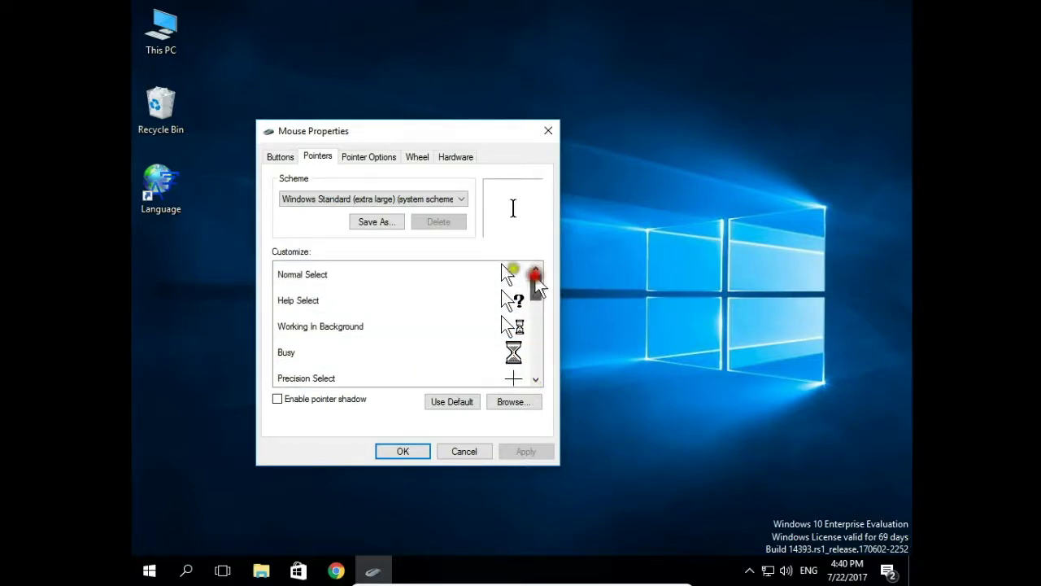
# Step: Apply the Windows Default (extra large) pointer scheme
pyautogui.click(436, 201)
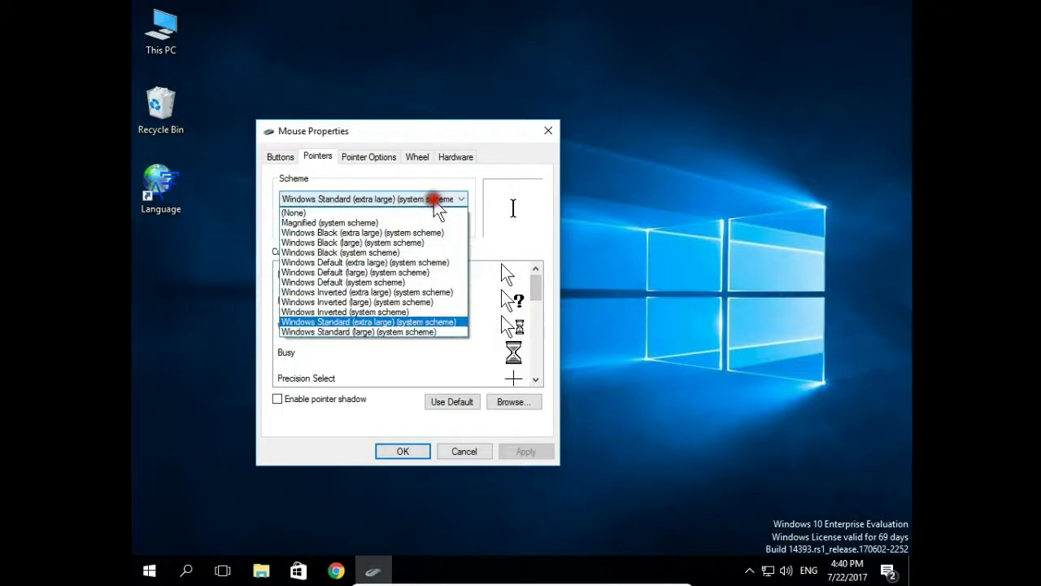
pyautogui.click(348, 262)
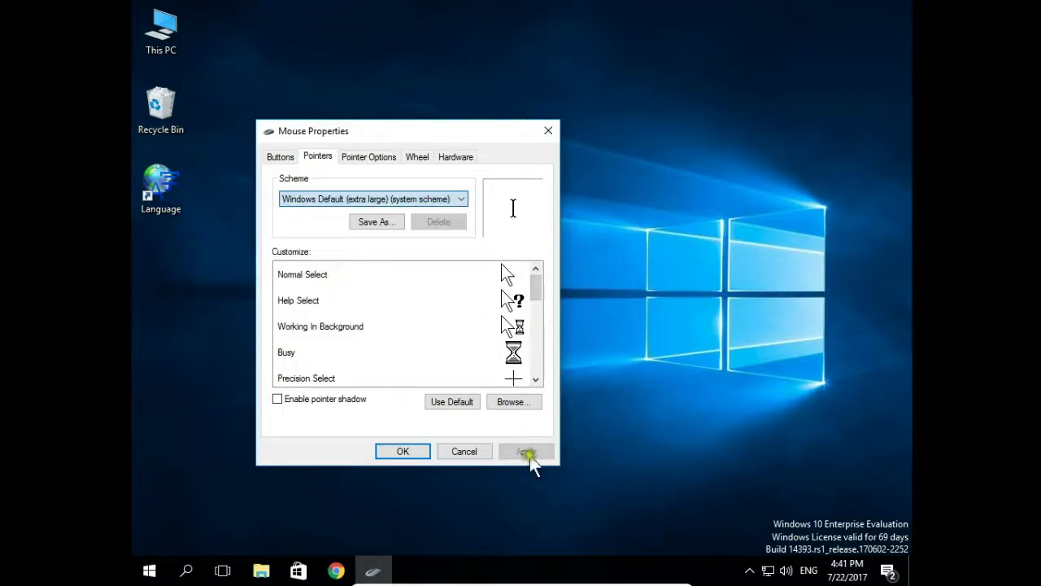
pyautogui.click(527, 453)
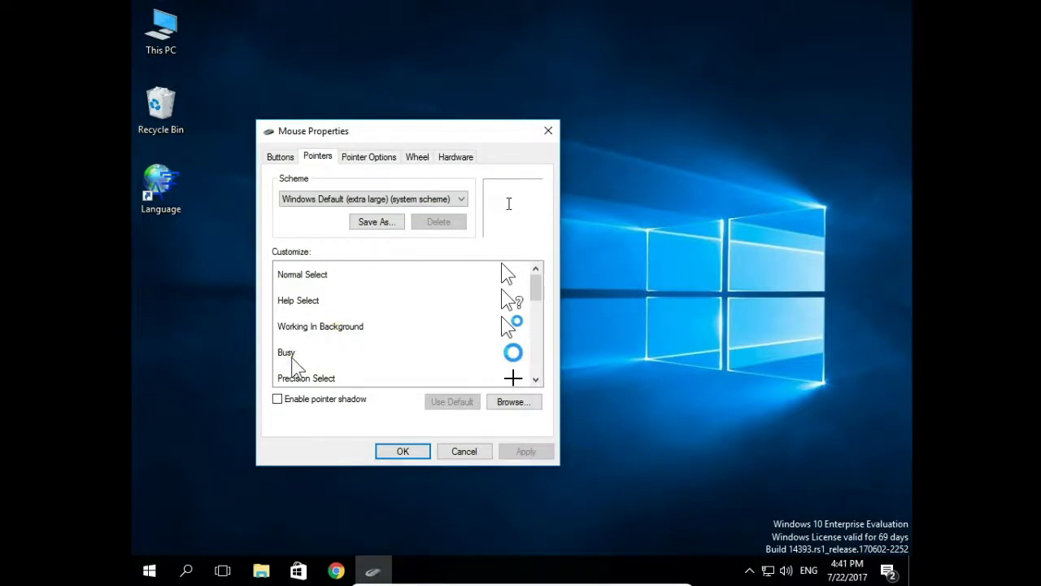
# Step: Select the Busy pointer and browse to the C:\Windows\Cursors folder
pyautogui.click(291, 355)
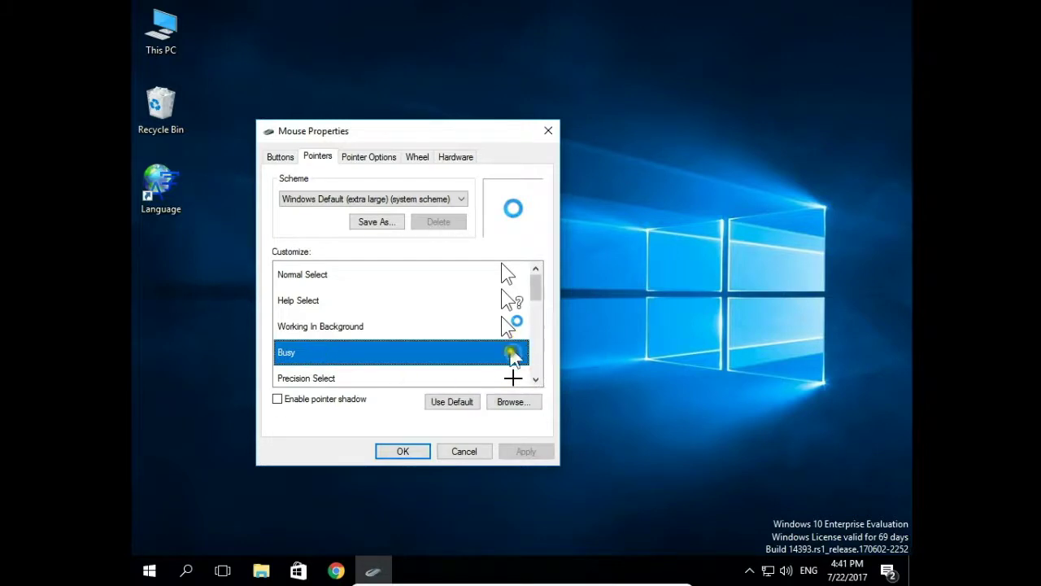
pyautogui.click(512, 403)
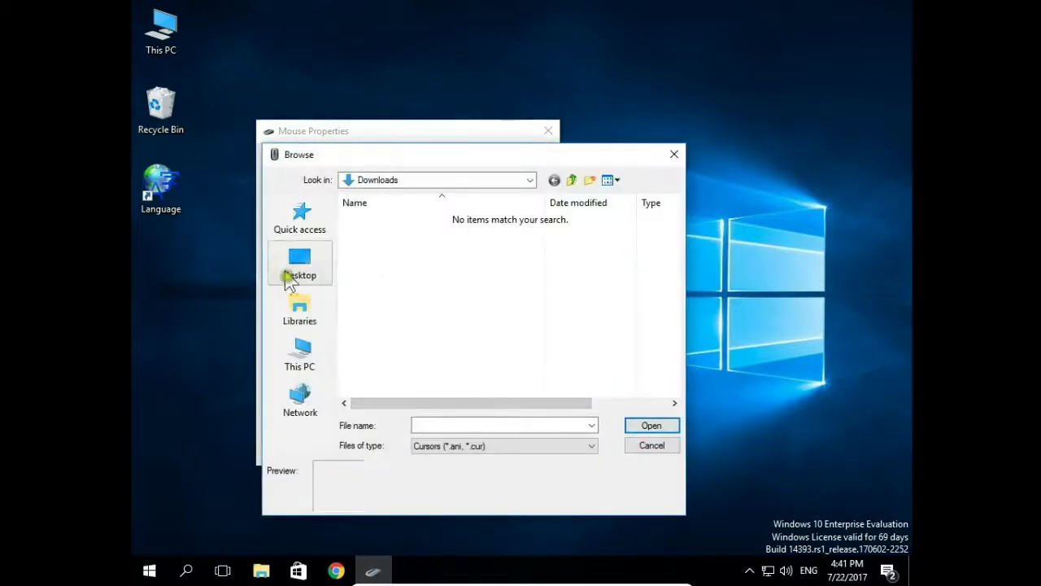
pyautogui.click(305, 354)
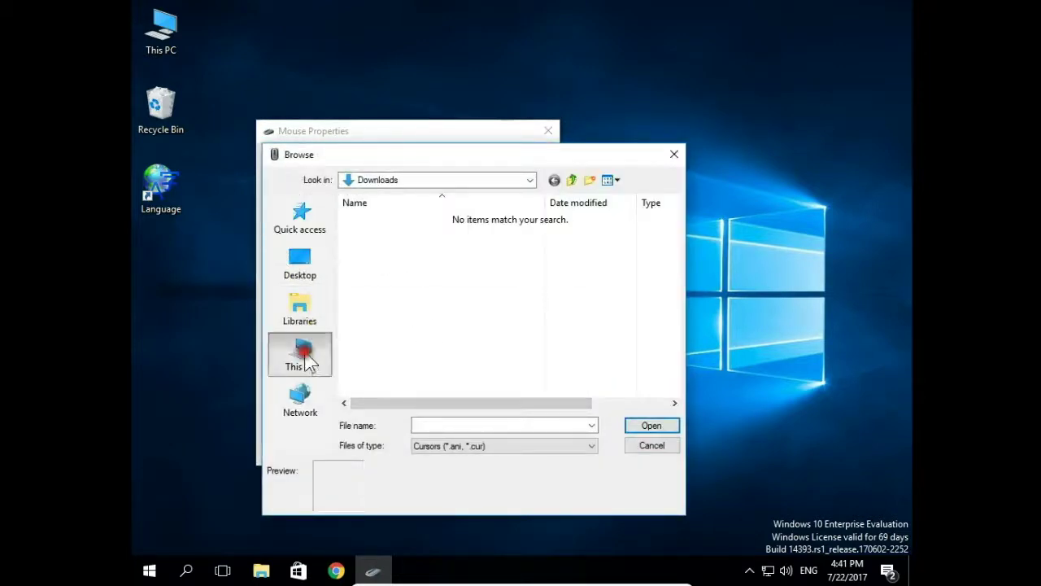
pyautogui.click(396, 326)
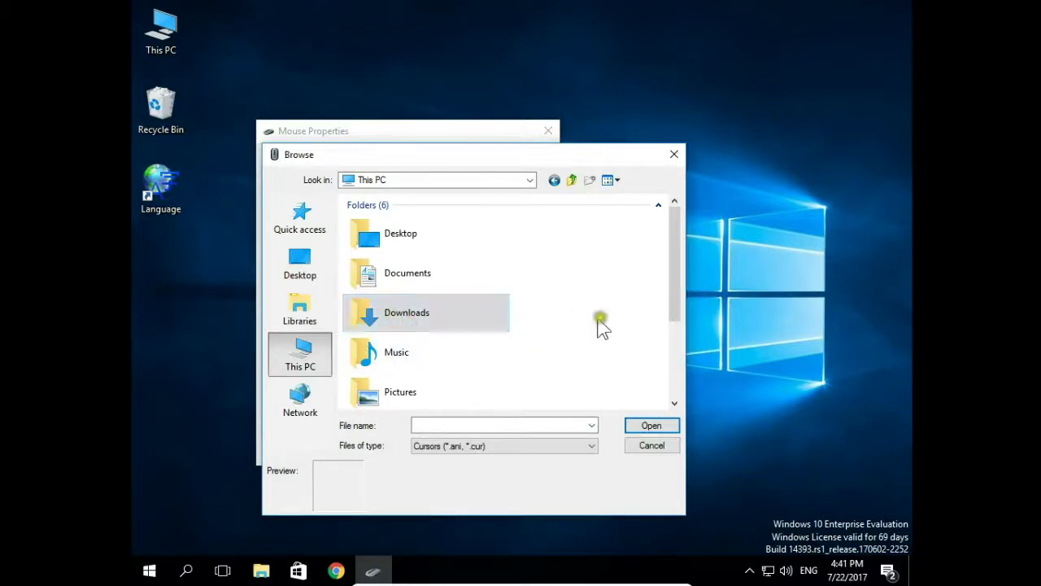
pyautogui.moveTo(674, 288); pyautogui.dragTo(675, 383)
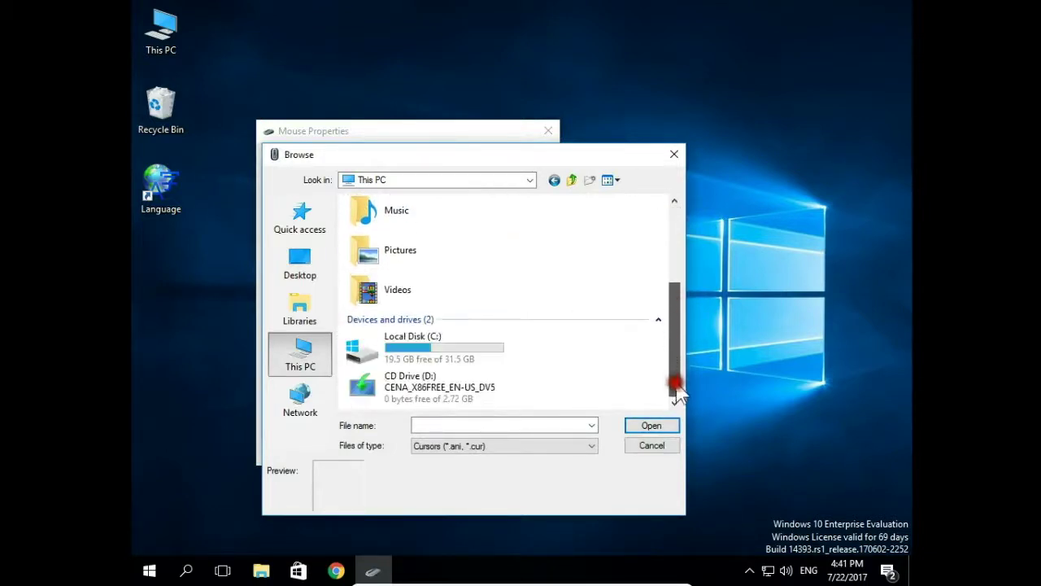
pyautogui.doubleClick(418, 349)
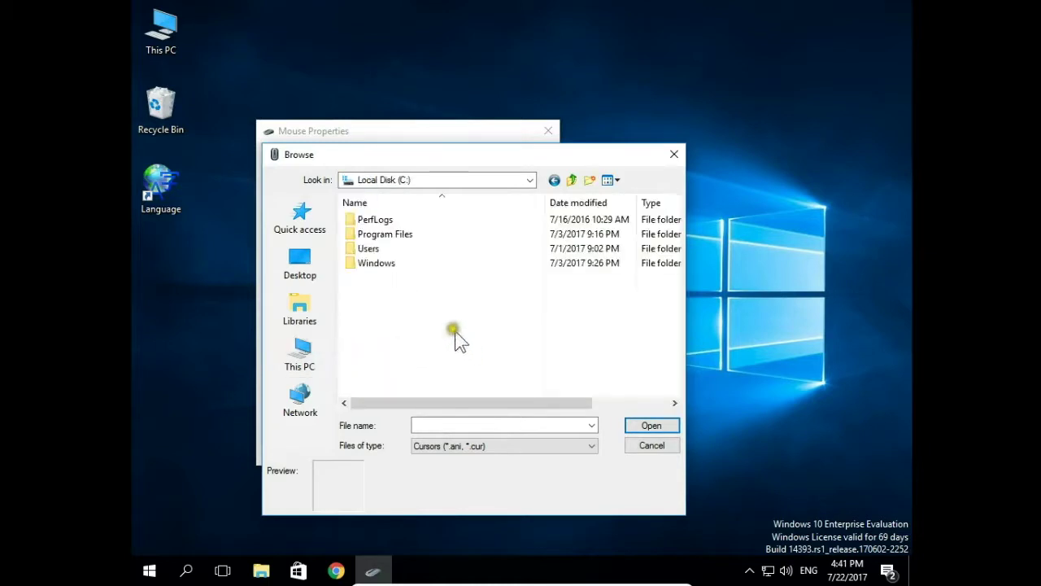
pyautogui.doubleClick(381, 264)
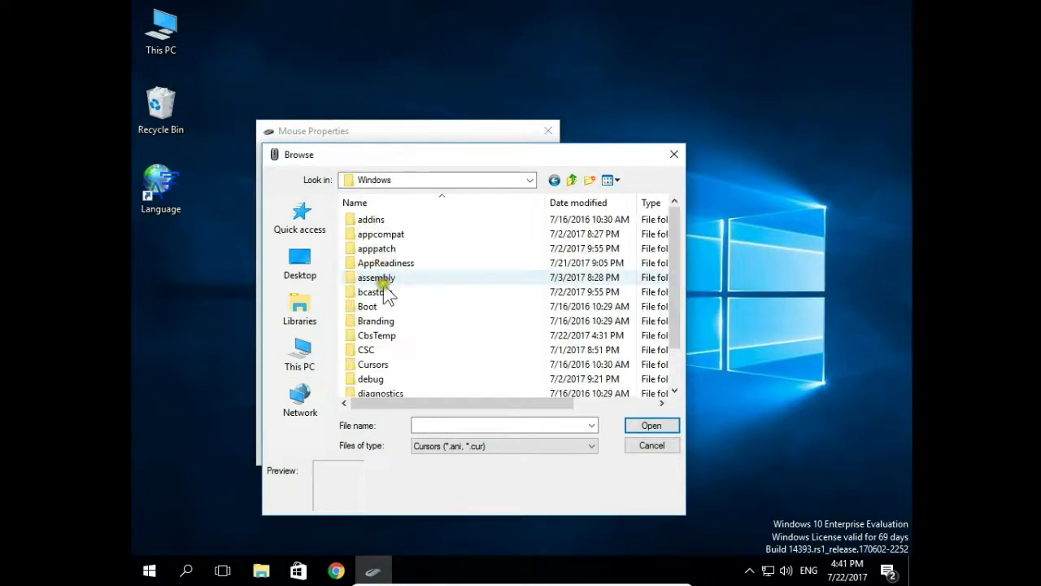
pyautogui.doubleClick(380, 367)
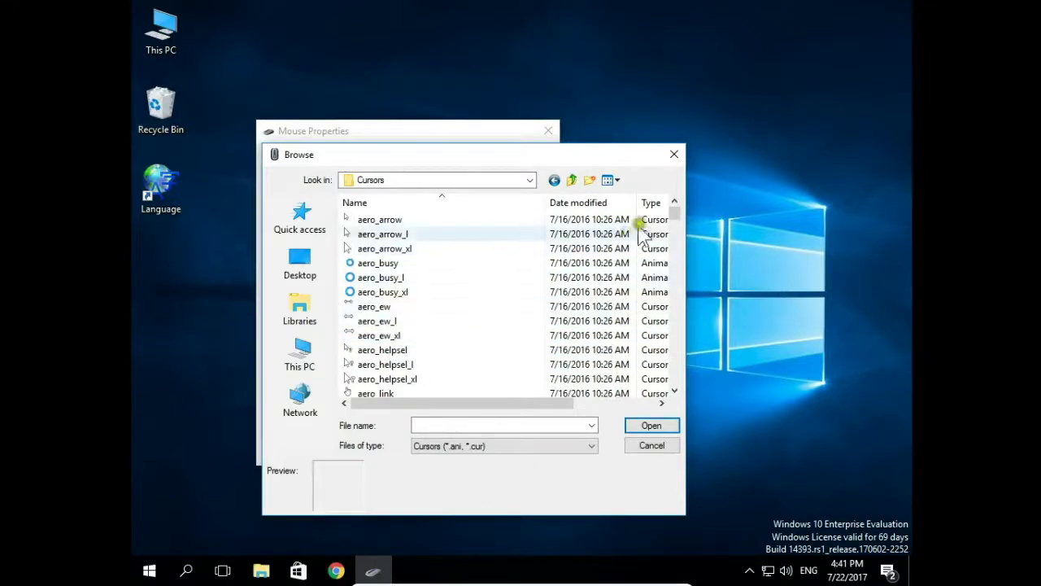
# Step: Choose the busy_l hourglass file as the Busy pointer
pyautogui.moveTo(436, 156); pyautogui.dragTo(675, 95)
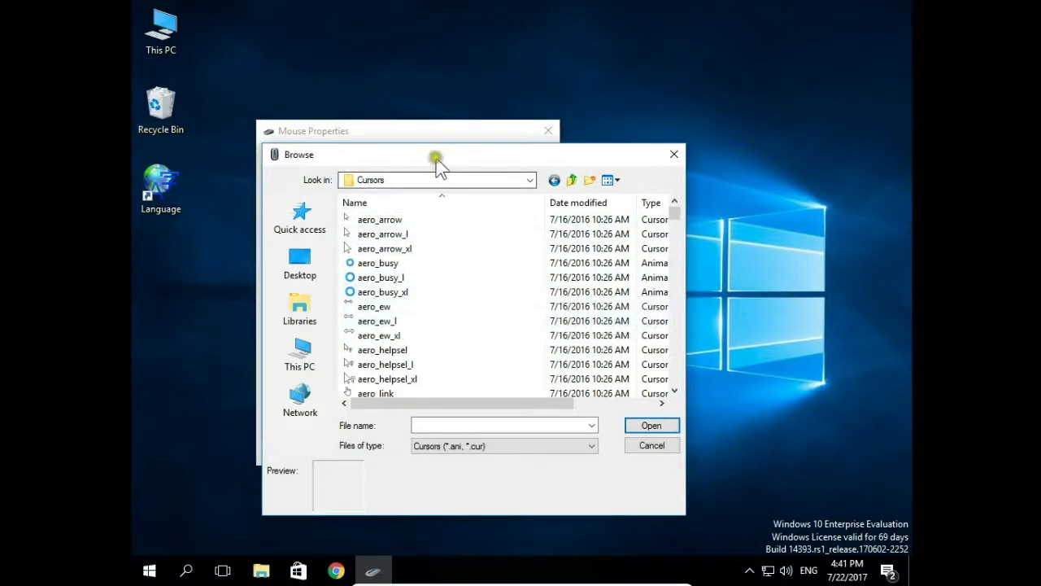
pyautogui.click(634, 260)
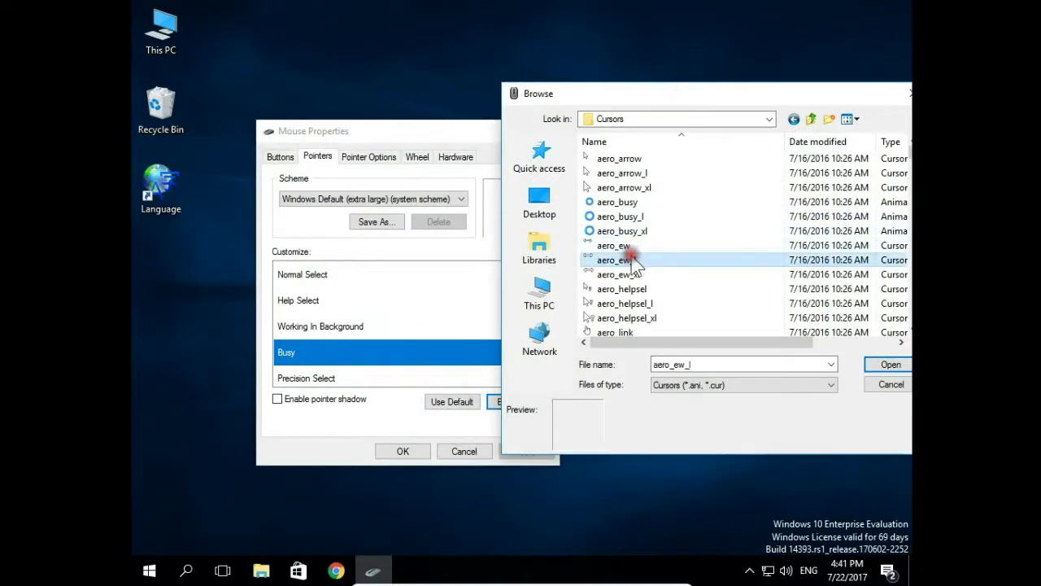
pyautogui.scroll(-1, 635, 259)
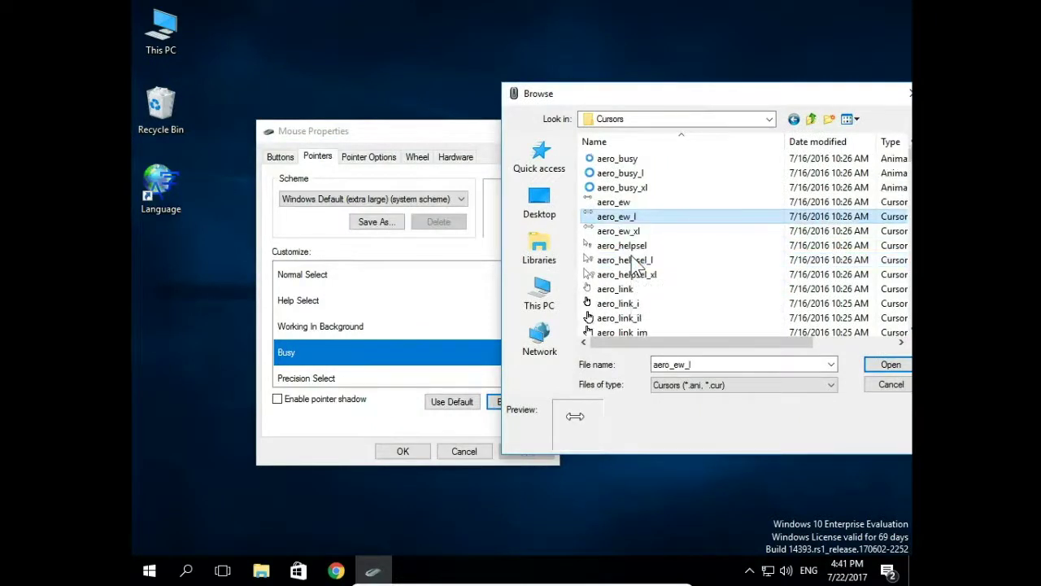
pyautogui.scroll(-1, 635, 259)
pyautogui.scroll(-1, 634, 259)
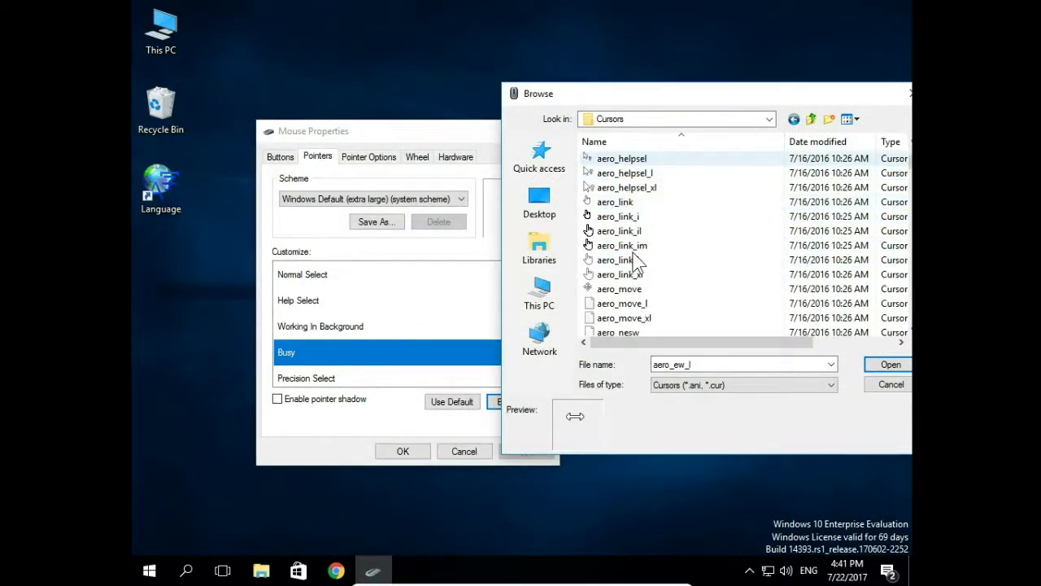
pyautogui.scroll(-1, 635, 259)
pyautogui.scroll(-2, 642, 258)
pyautogui.scroll(-2, 651, 262)
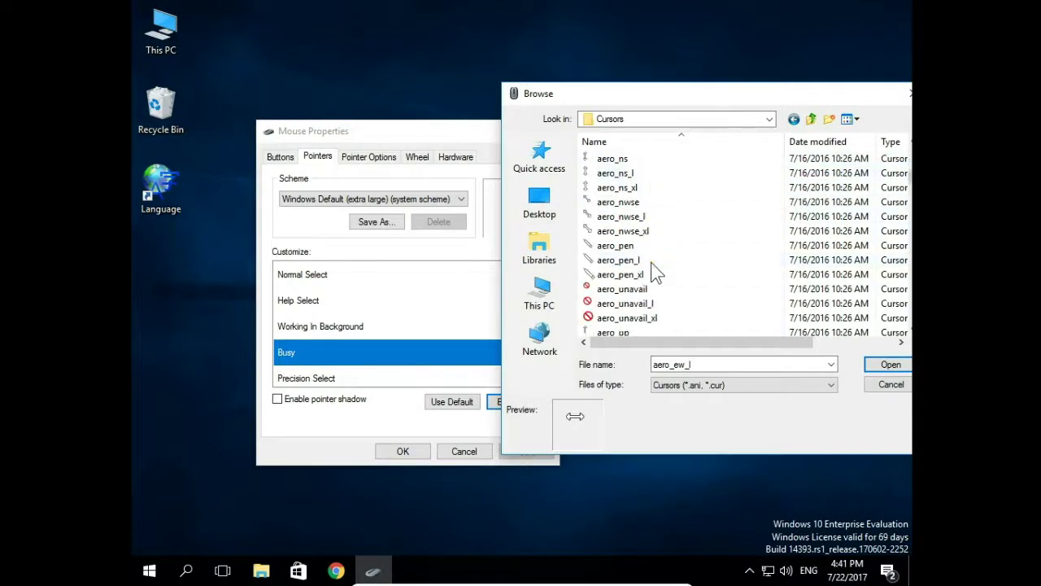
pyautogui.scroll(-1, 651, 262)
pyautogui.scroll(-2, 650, 262)
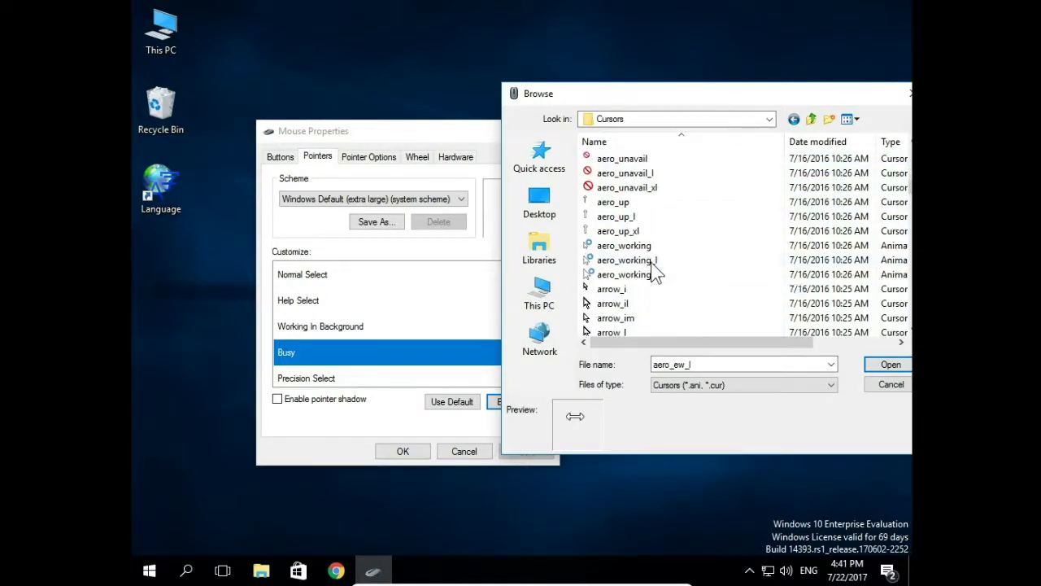
pyautogui.scroll(-2, 651, 262)
pyautogui.scroll(-2, 651, 262)
pyautogui.scroll(-2, 651, 262)
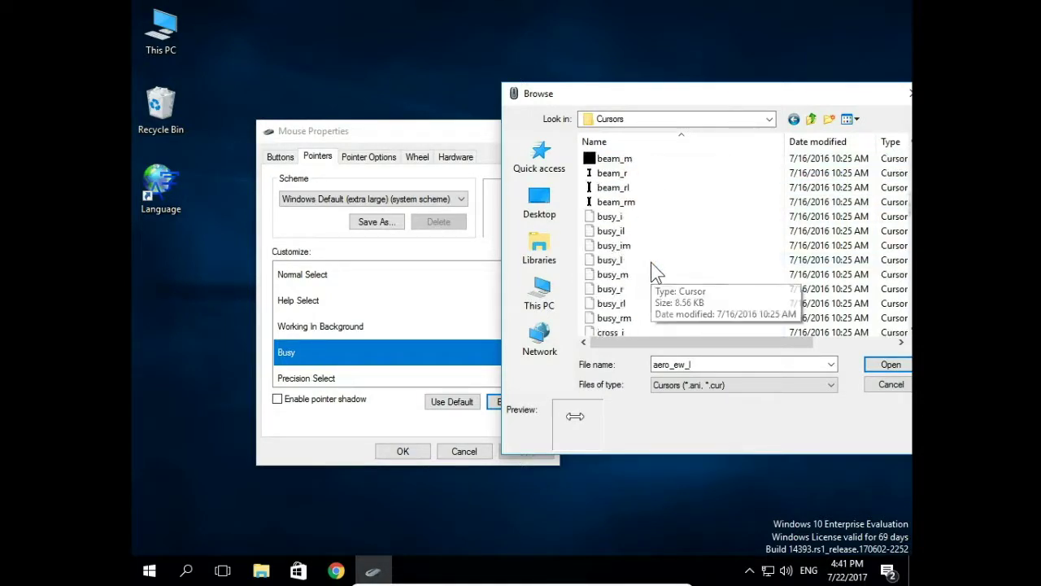
pyautogui.scroll(-1, 650, 262)
pyautogui.click(616, 261)
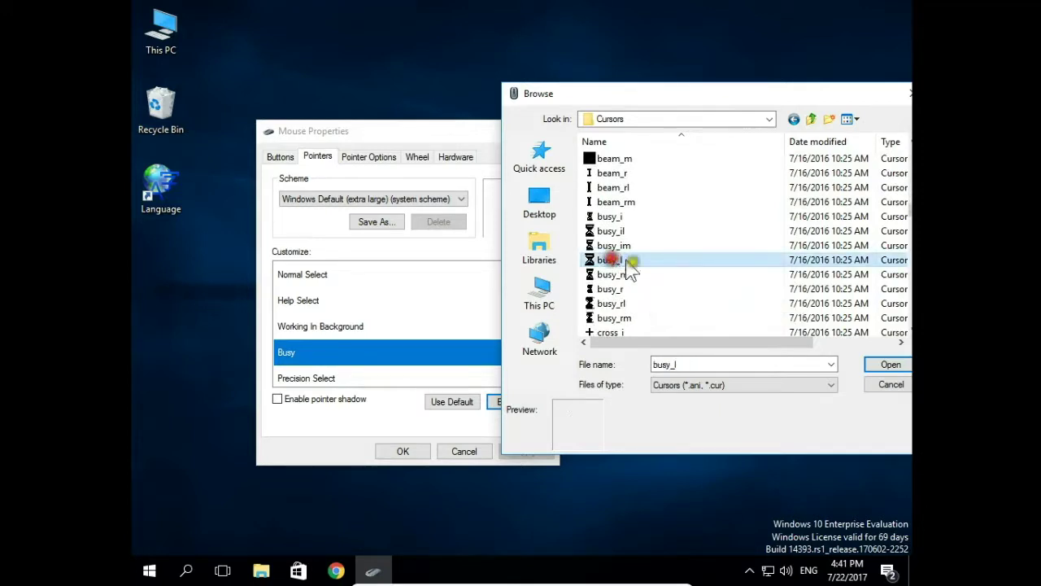
pyautogui.click(885, 365)
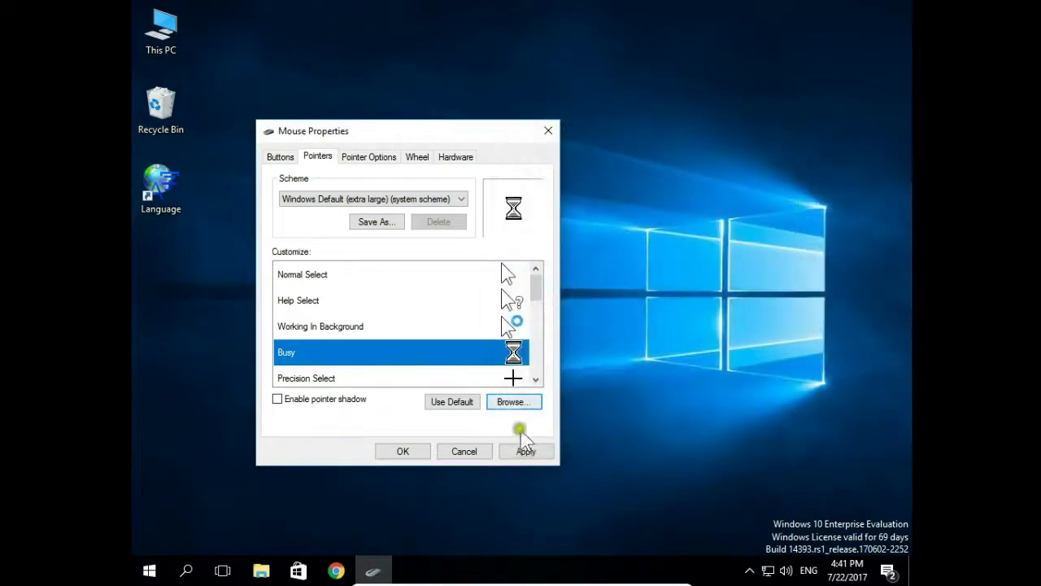
# Step: Apply the busy_l cursor, then reset the Busy pointer to its default
pyautogui.click(530, 452)
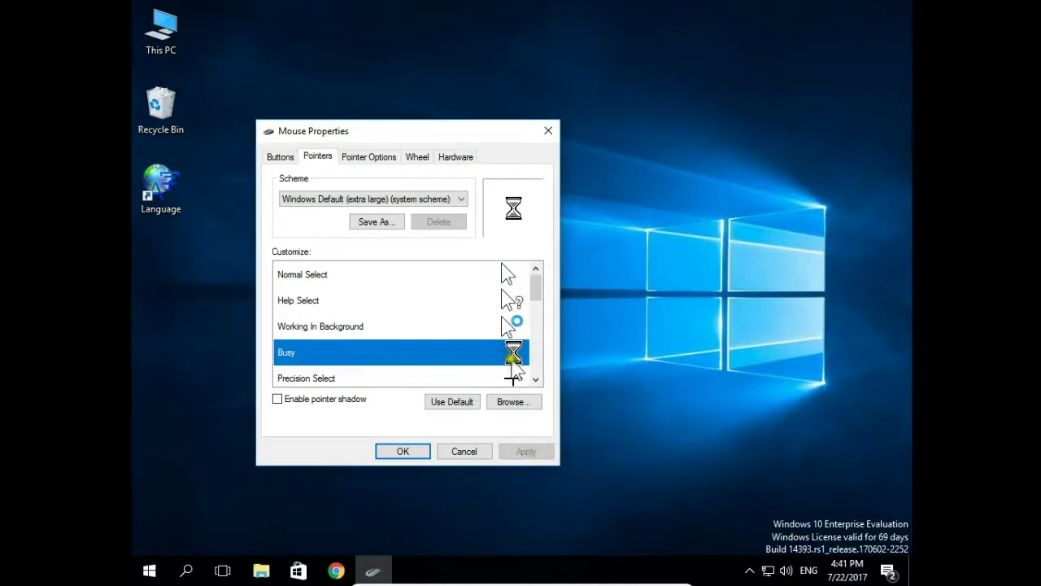
pyautogui.click(493, 360)
pyautogui.click(342, 326)
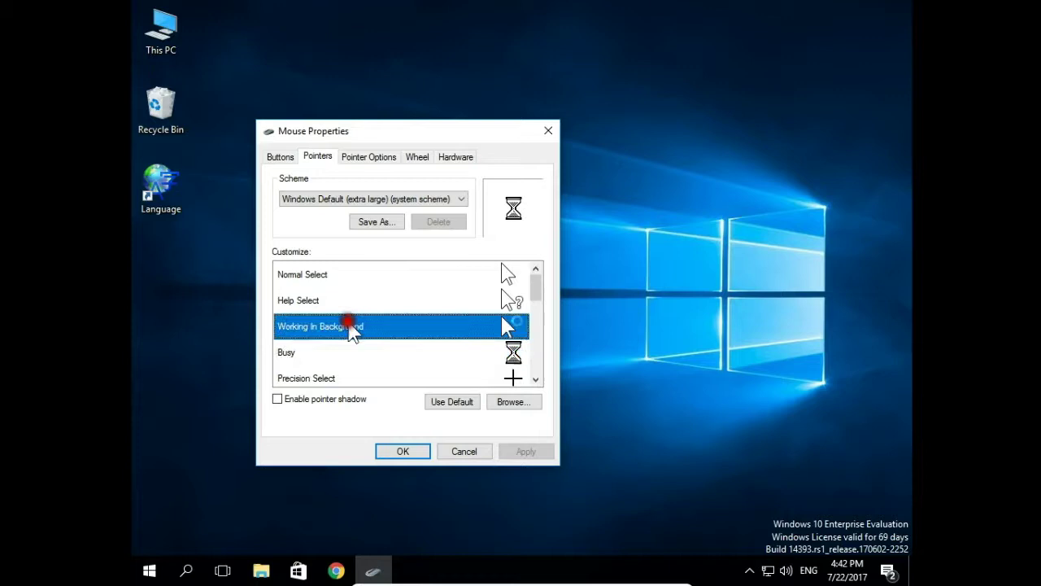
pyautogui.click(336, 353)
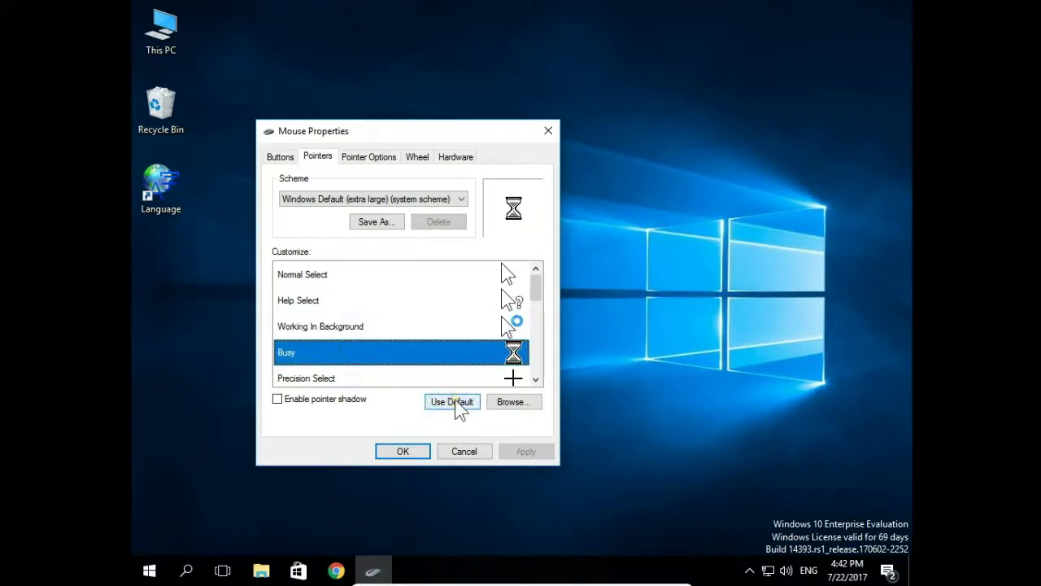
pyautogui.click(458, 403)
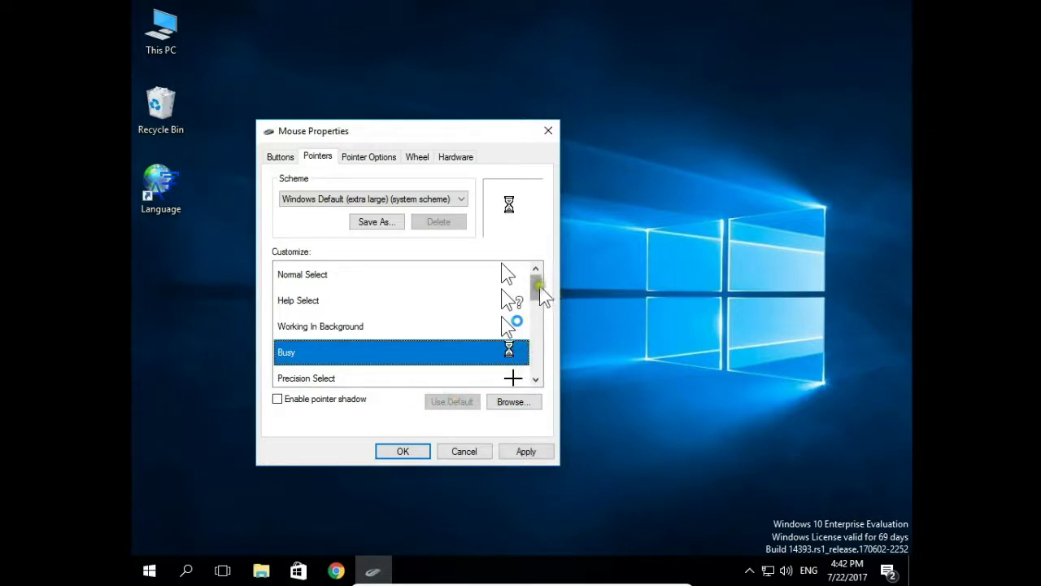
# Step: Set the pointer scheme to (None), apply it, and close Mouse Properties
pyautogui.click(330, 199)
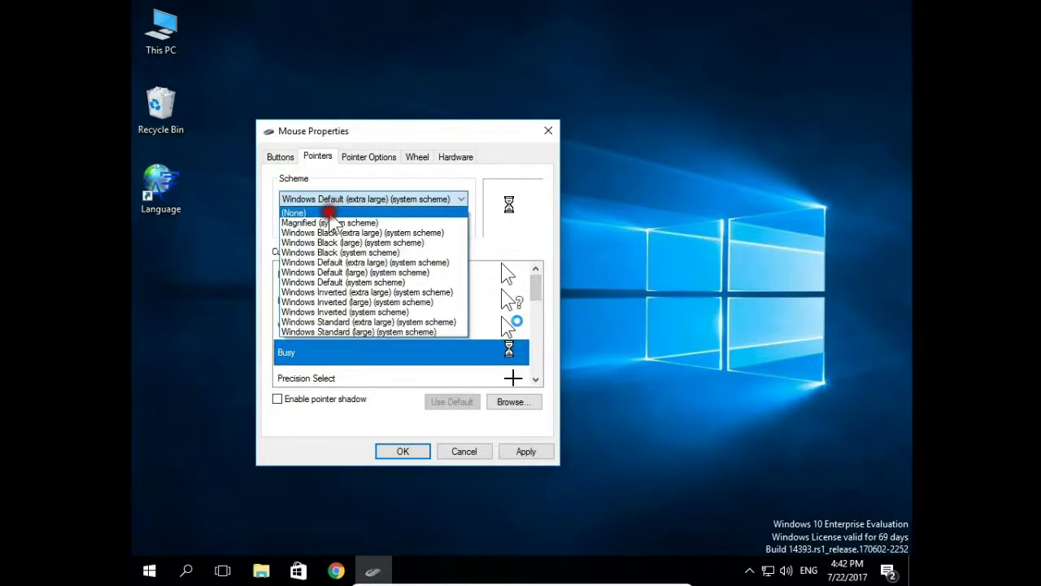
pyautogui.click(325, 212)
pyautogui.click(550, 456)
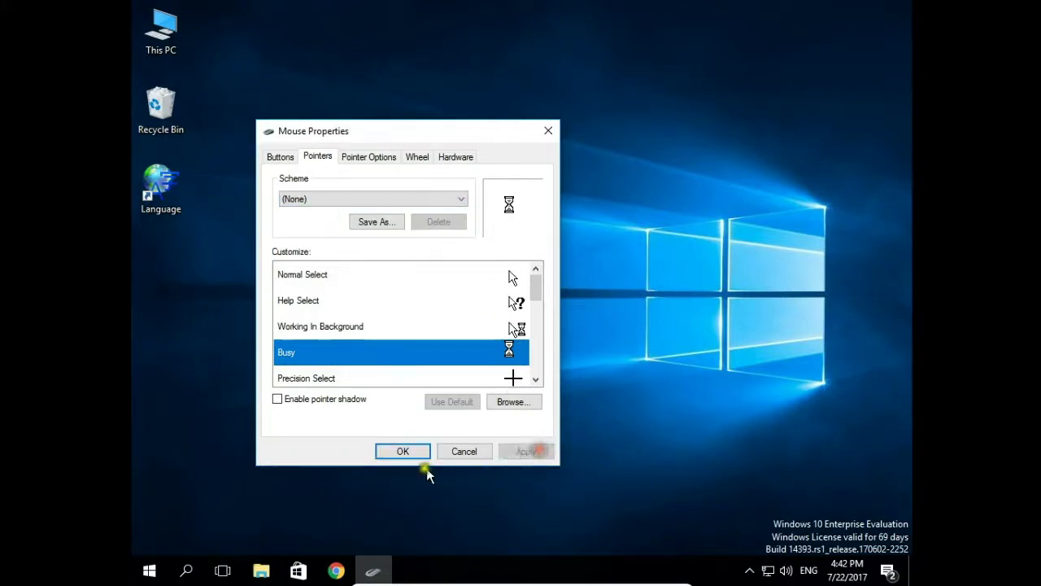
pyautogui.click(402, 451)
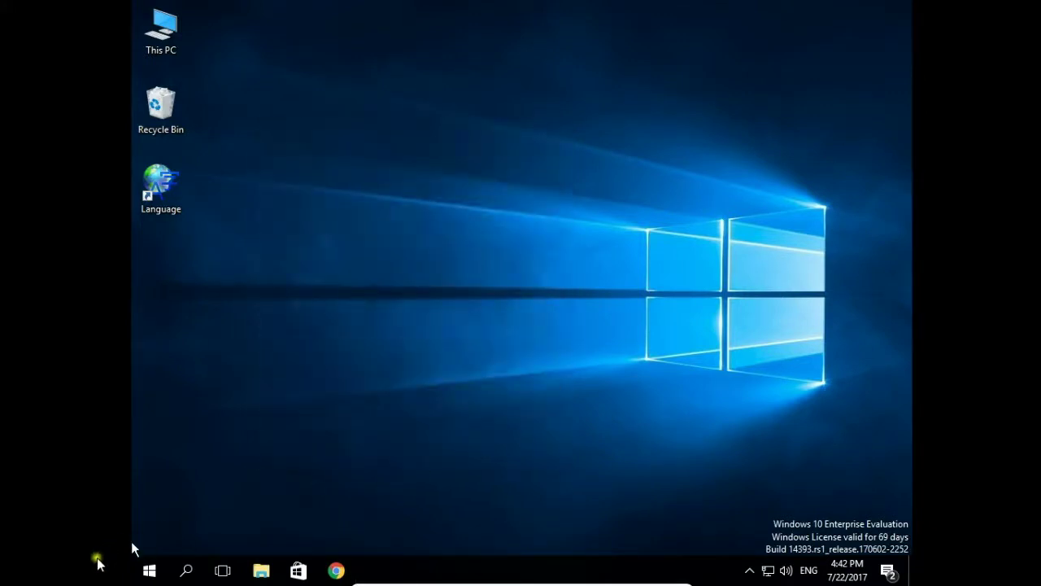
# Step: Search 'mouse pointers' in Chrome and open the rw-designer Open Cursor Library result
pyautogui.click(335, 571)
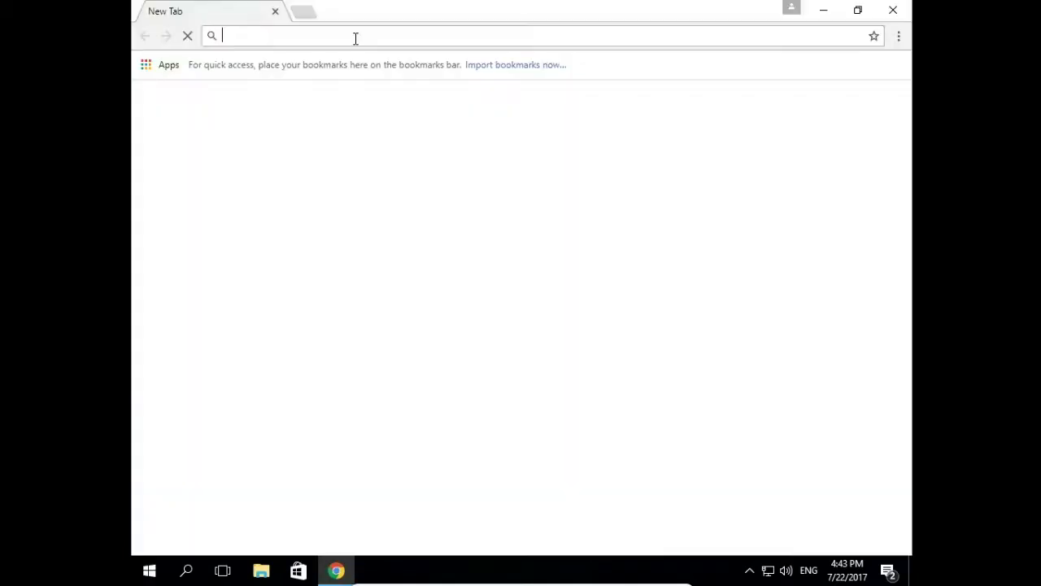
pyautogui.write('mouse+pointers&oq=mouse+&aqs=chrome.0.69i59j69i57j0l4.3994j0j7&sourceid=chrome&')
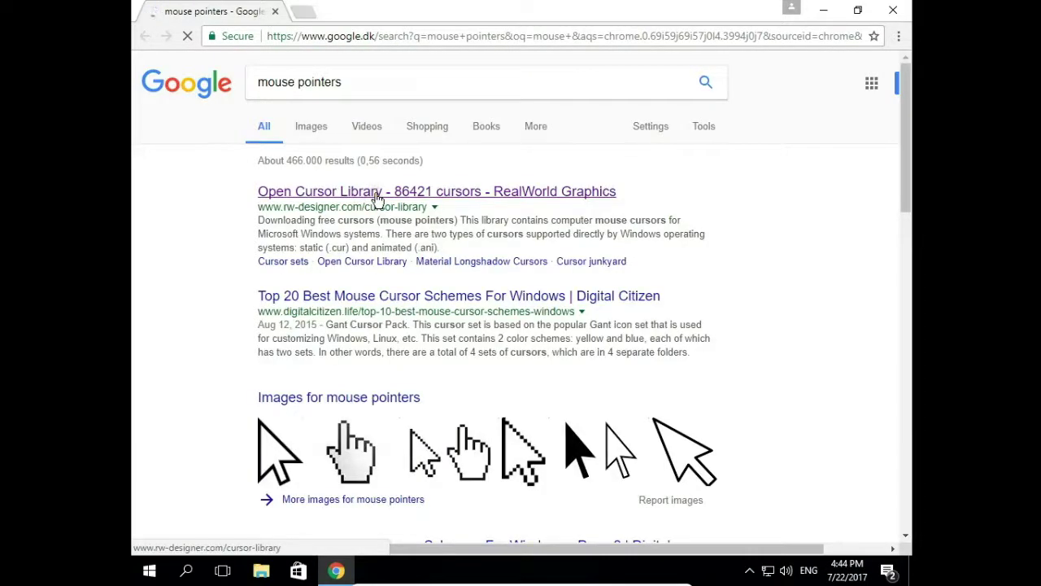
pyautogui.click(376, 196)
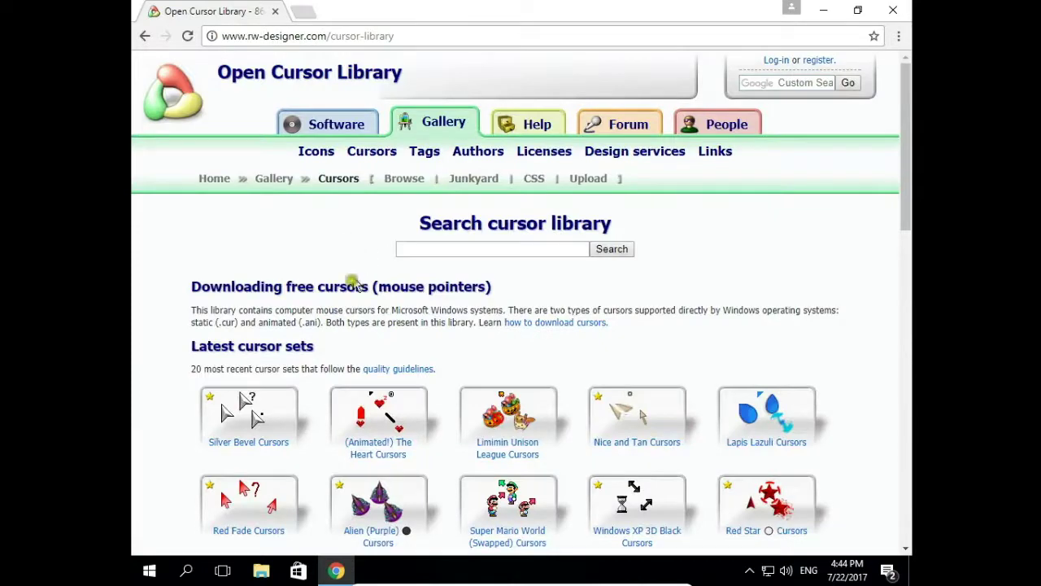
# Step: Search the cursor library for star wars cursors and browse the results
pyautogui.scroll(-2, 350, 293)
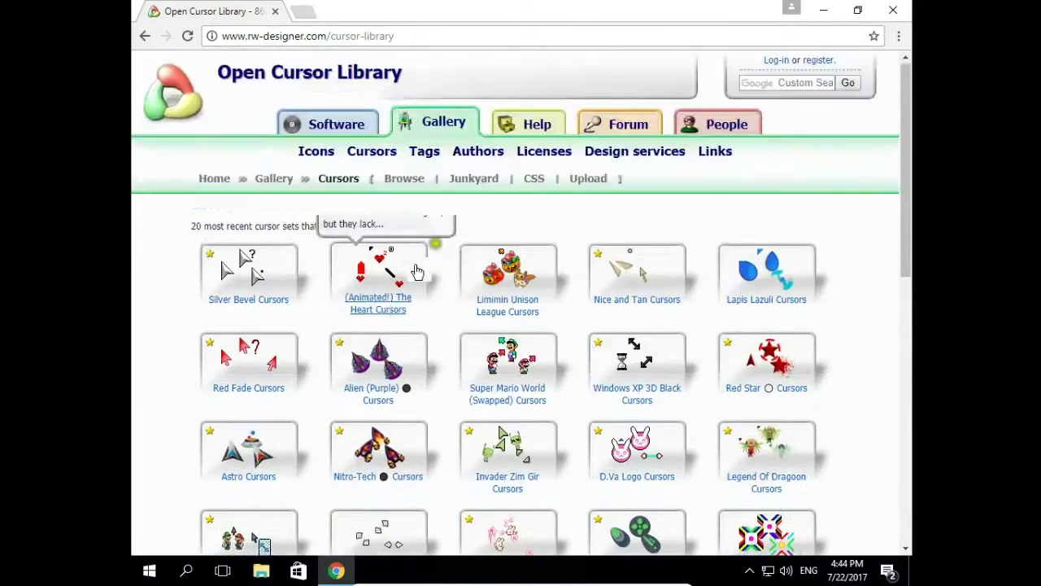
pyautogui.scroll(2, 417, 271)
pyautogui.click(470, 247)
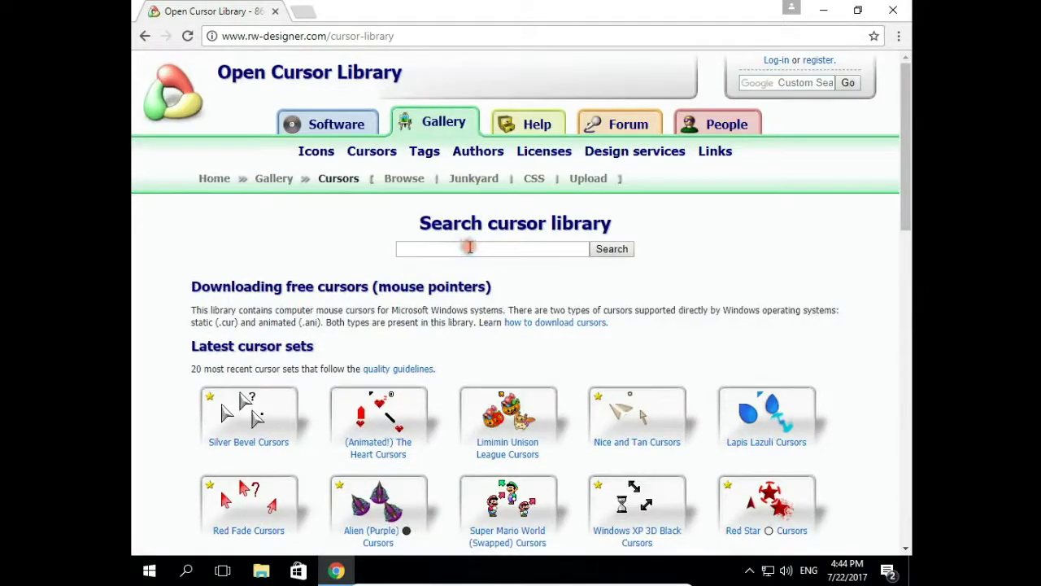
pyautogui.write('st')
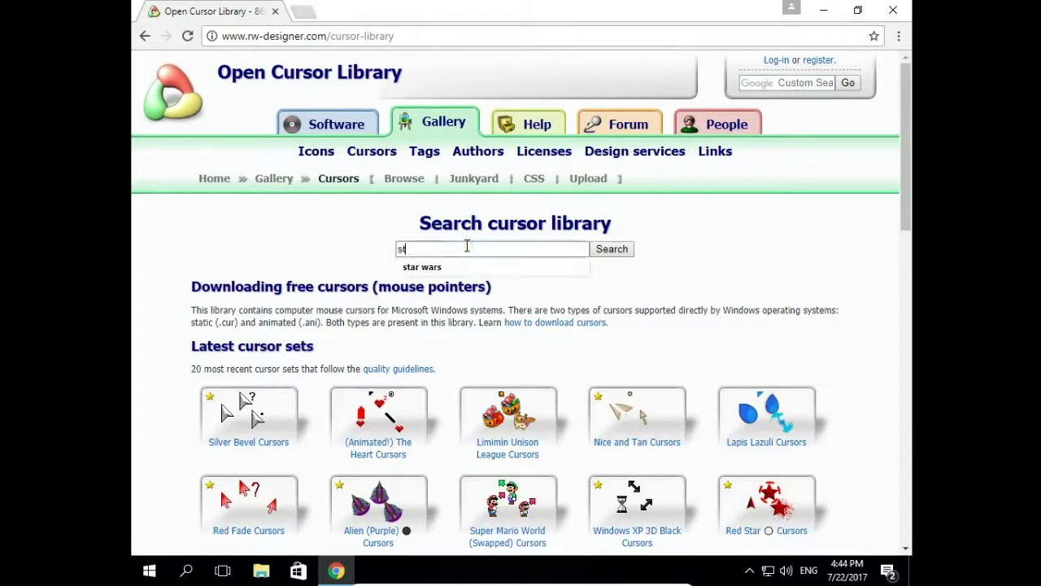
pyautogui.press('Down')
pyautogui.press('Return')
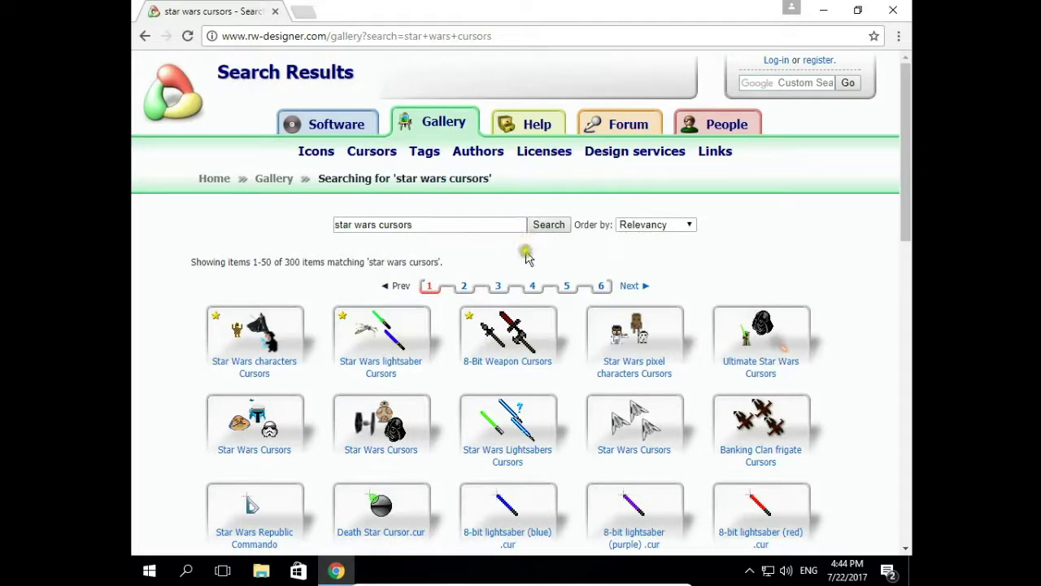
pyautogui.scroll(-1, 537, 263)
pyautogui.scroll(-1, 570, 272)
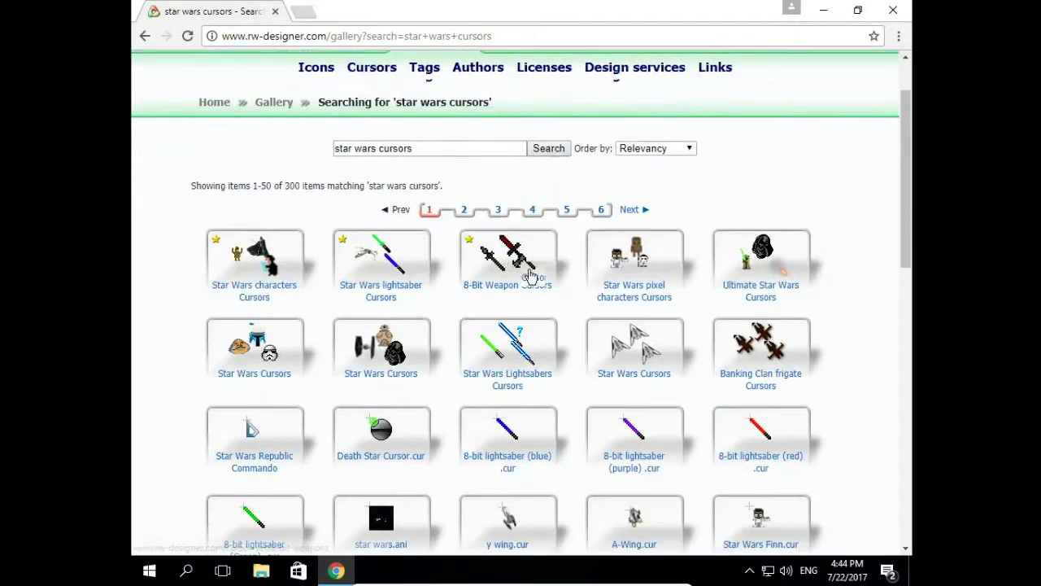
pyautogui.scroll(-2, 504, 285)
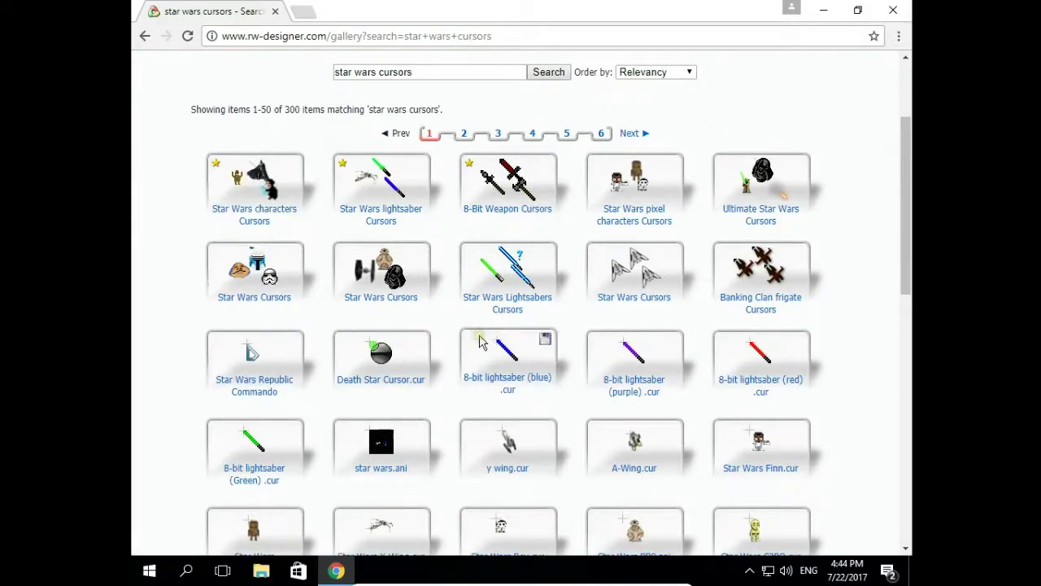
pyautogui.scroll(-3, 480, 342)
pyautogui.scroll(-2, 480, 341)
pyautogui.scroll(7, 480, 342)
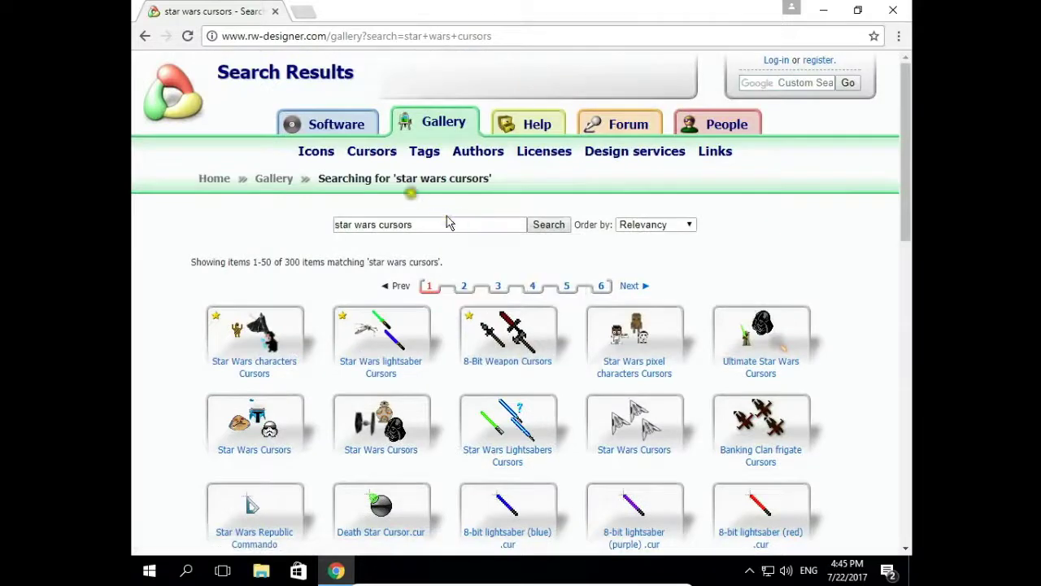
# Step: Return to the library home and open Pointers Cursors from page 1 of all sets
pyautogui.click(376, 155)
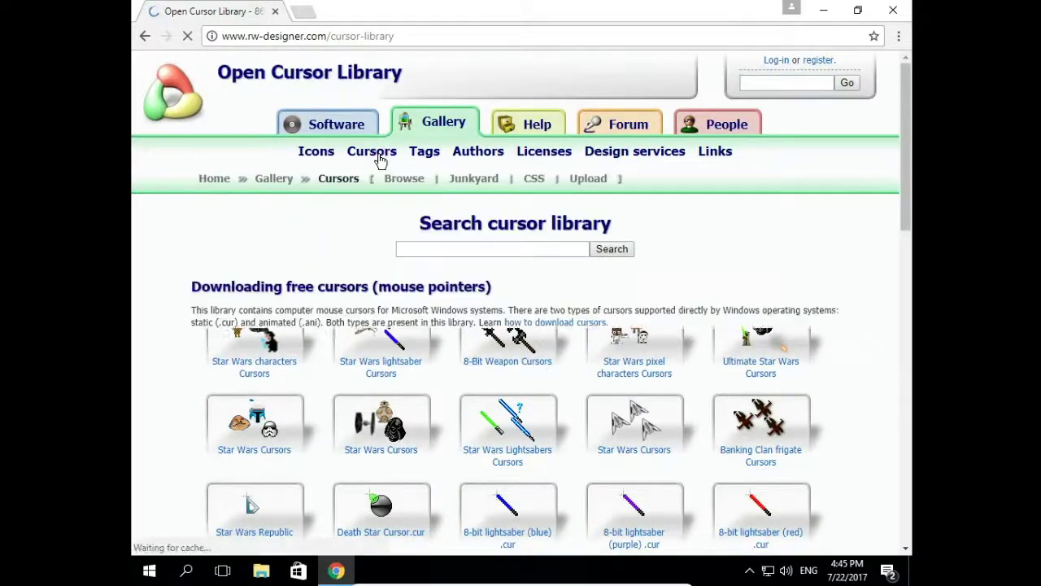
pyautogui.scroll(-2, 244, 322)
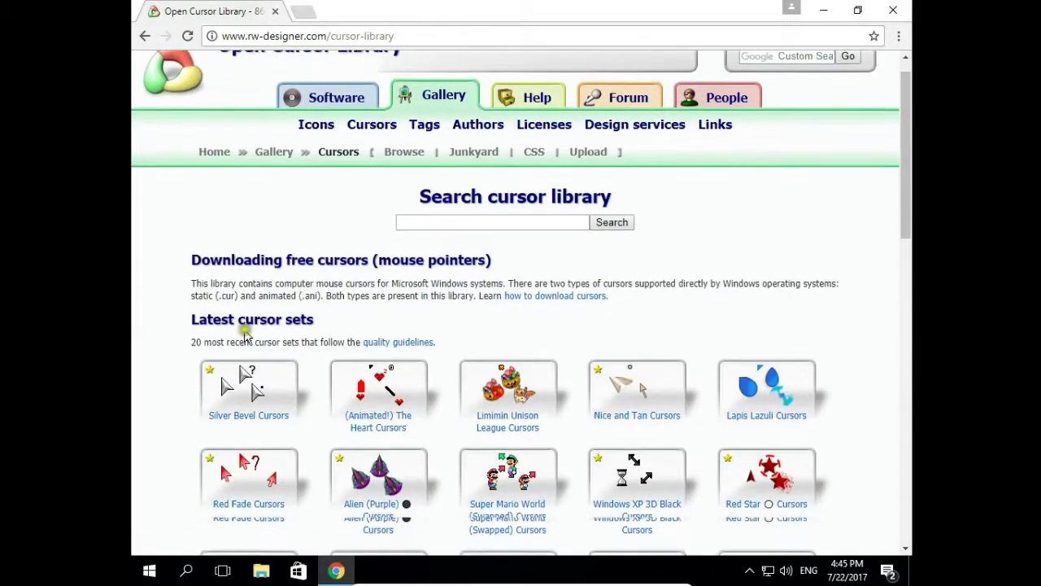
pyautogui.scroll(-2, 250, 340)
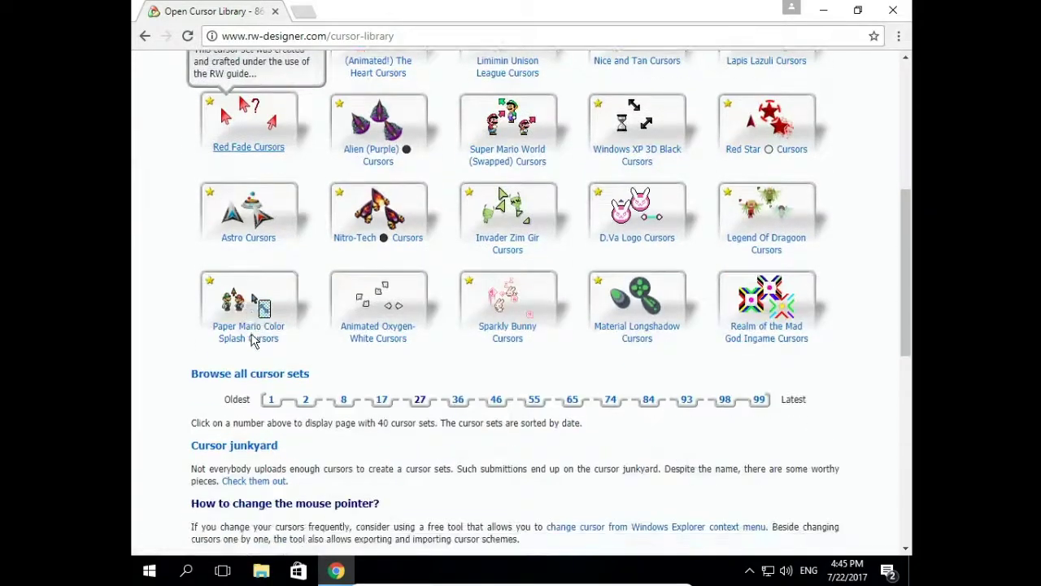
pyautogui.click(272, 477)
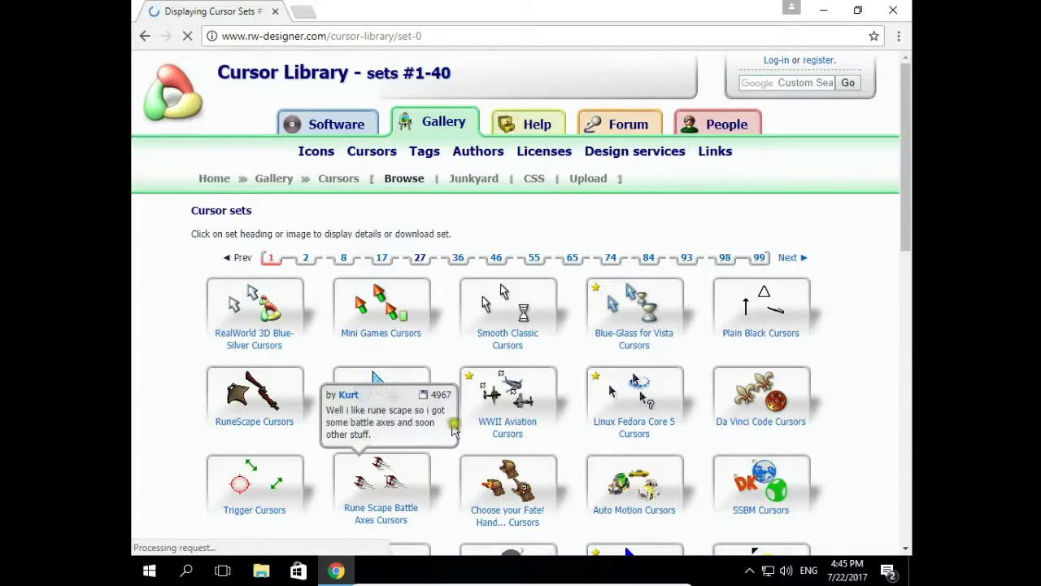
pyautogui.scroll(-1, 466, 431)
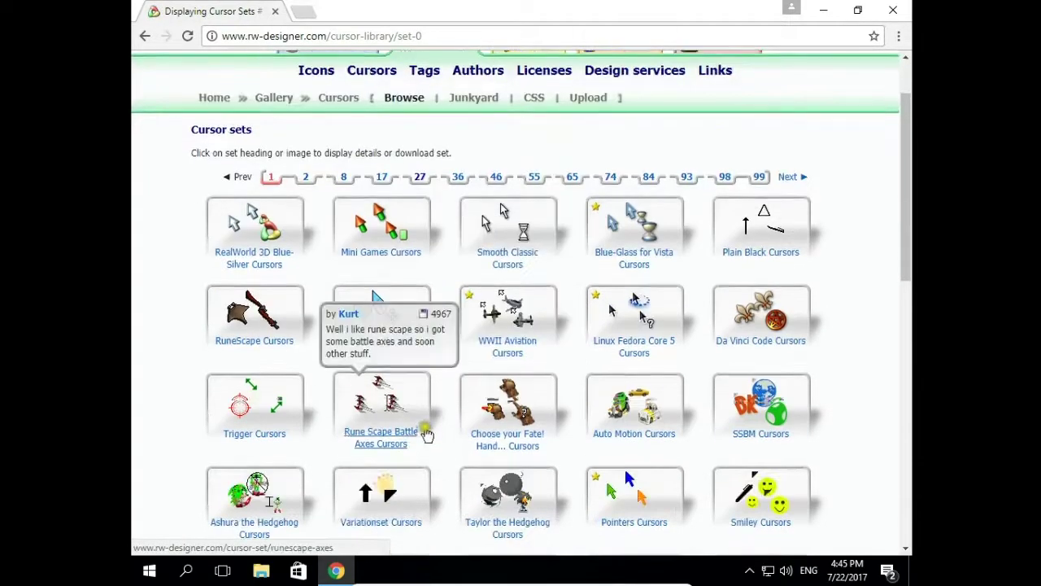
pyautogui.scroll(-1, 427, 431)
pyautogui.scroll(-1, 428, 430)
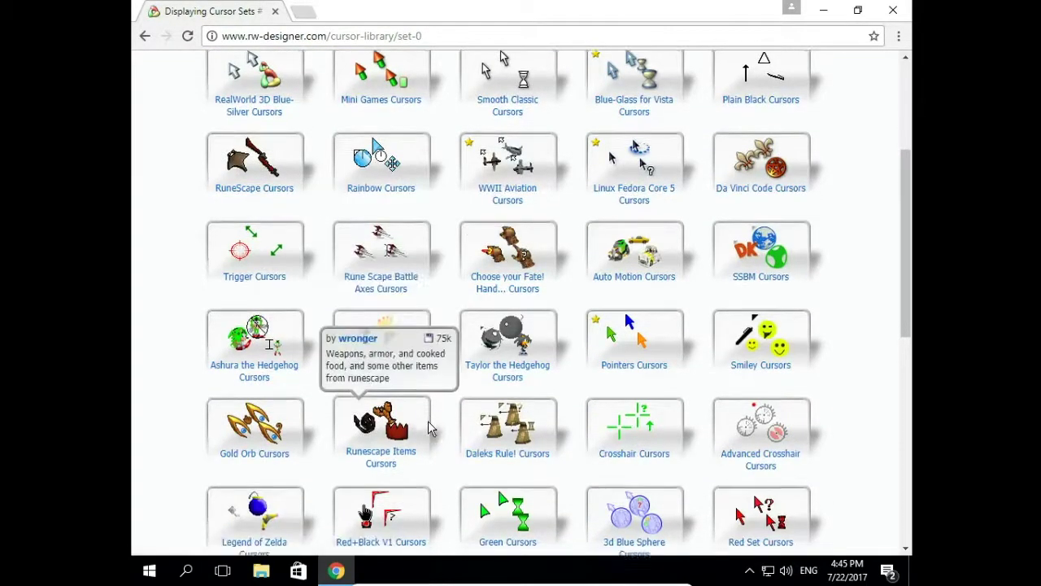
pyautogui.scroll(-1, 489, 407)
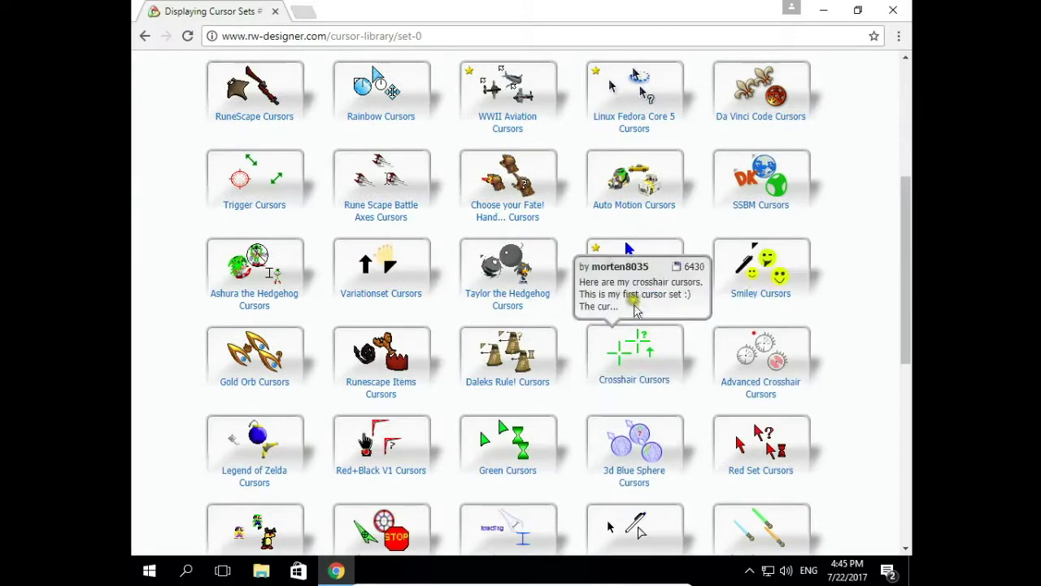
pyautogui.click(615, 280)
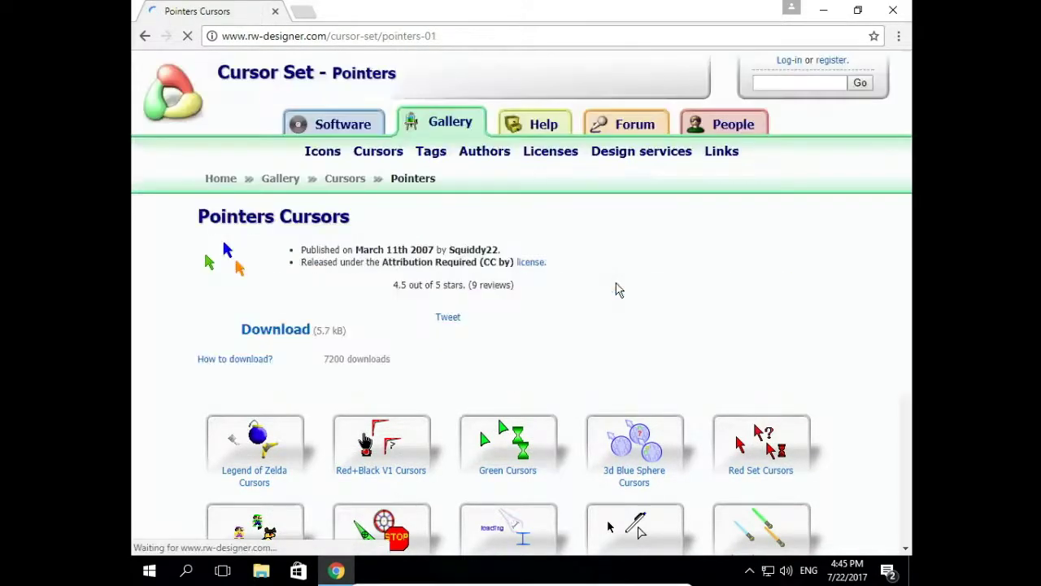
# Step: Download pointers-01.zip and show it in the Downloads folder
pyautogui.click(297, 335)
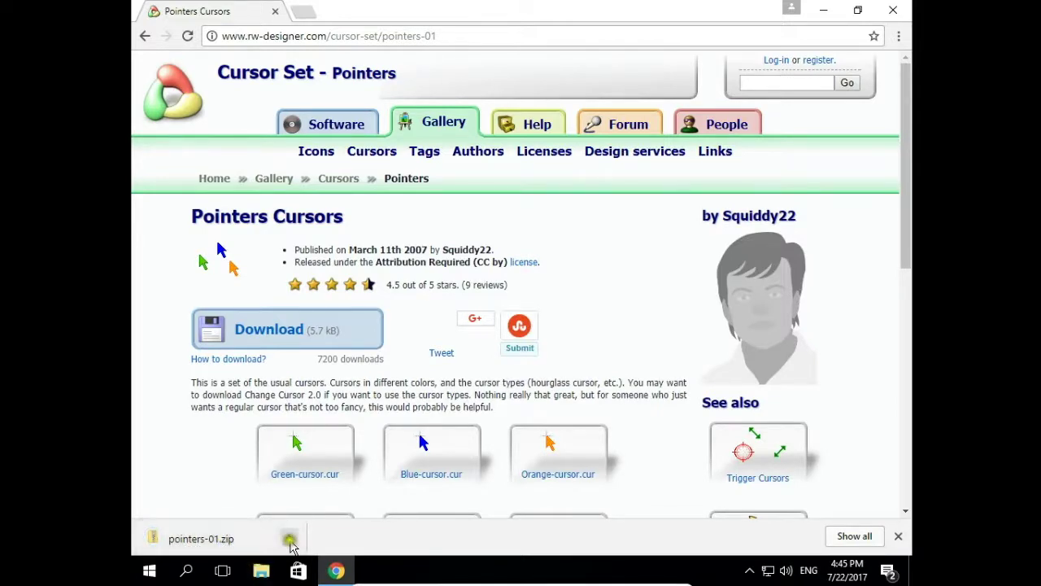
pyautogui.click(288, 538)
pyautogui.click(329, 487)
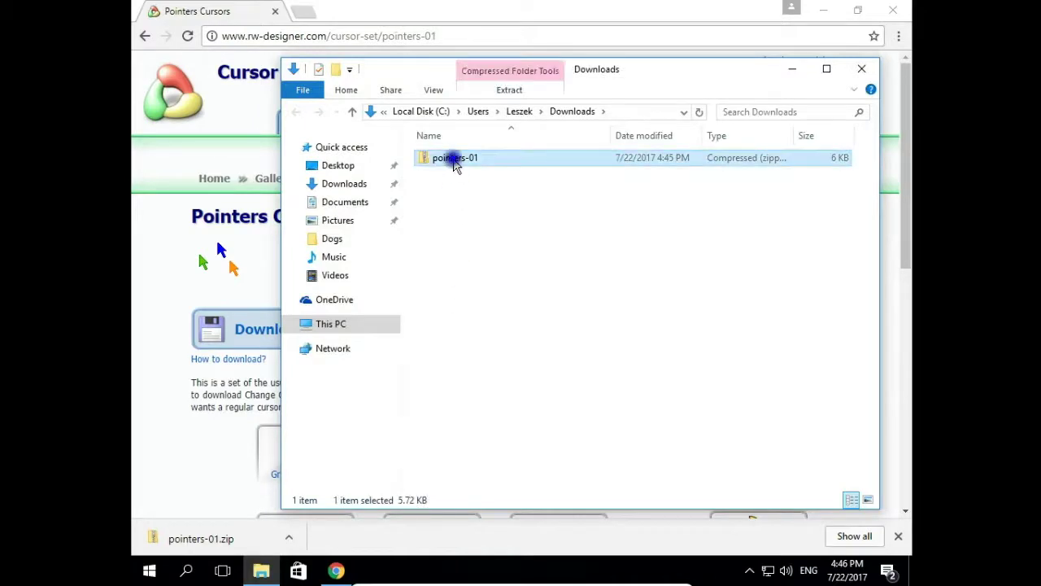
# Step: Extract pointers-01.zip into a pointers-01 folder with Extract All
pyautogui.rightClick(453, 160)
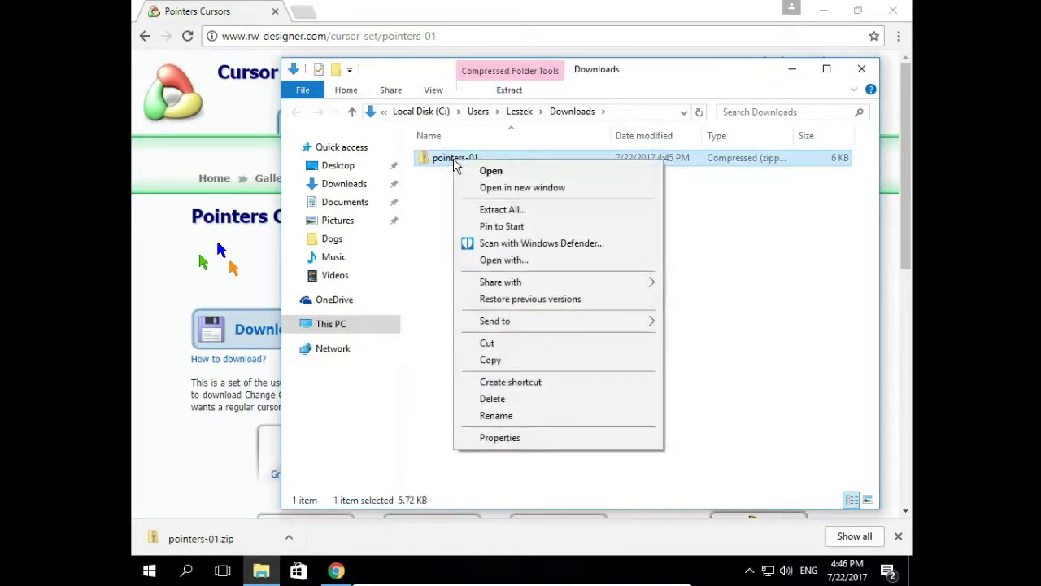
pyautogui.click(498, 210)
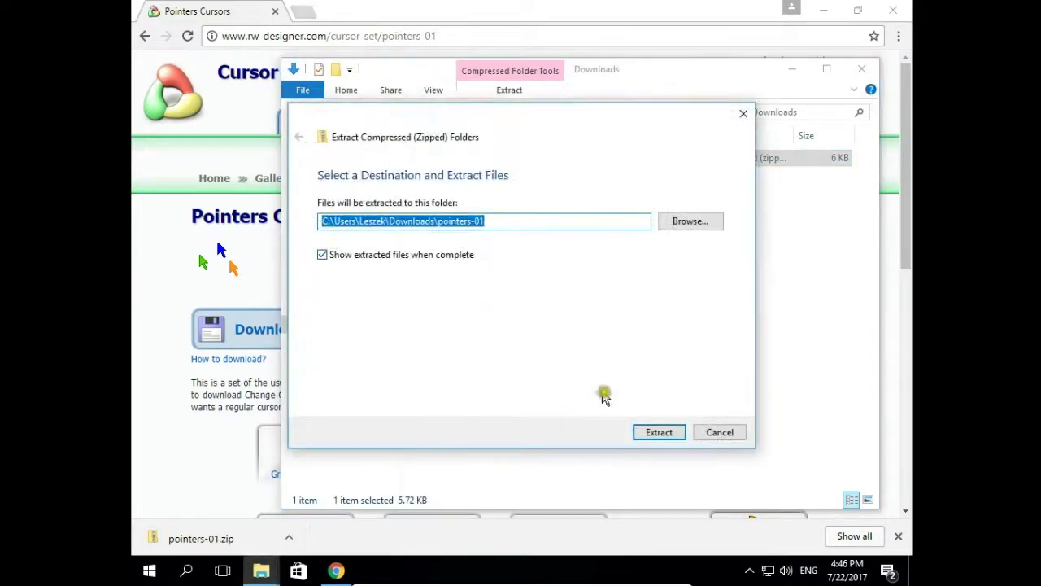
pyautogui.click(640, 436)
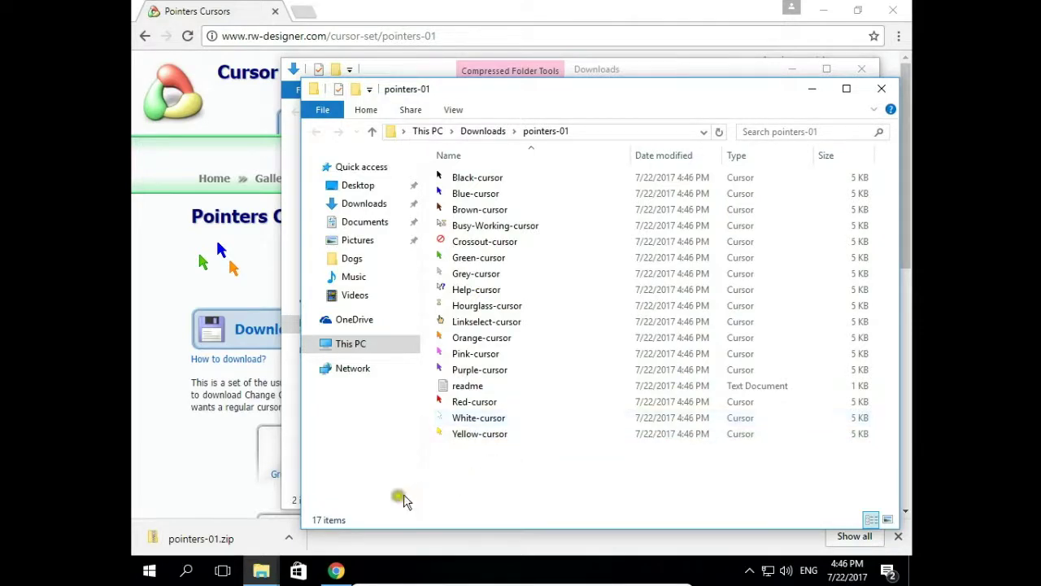
pyautogui.moveTo(358, 341)
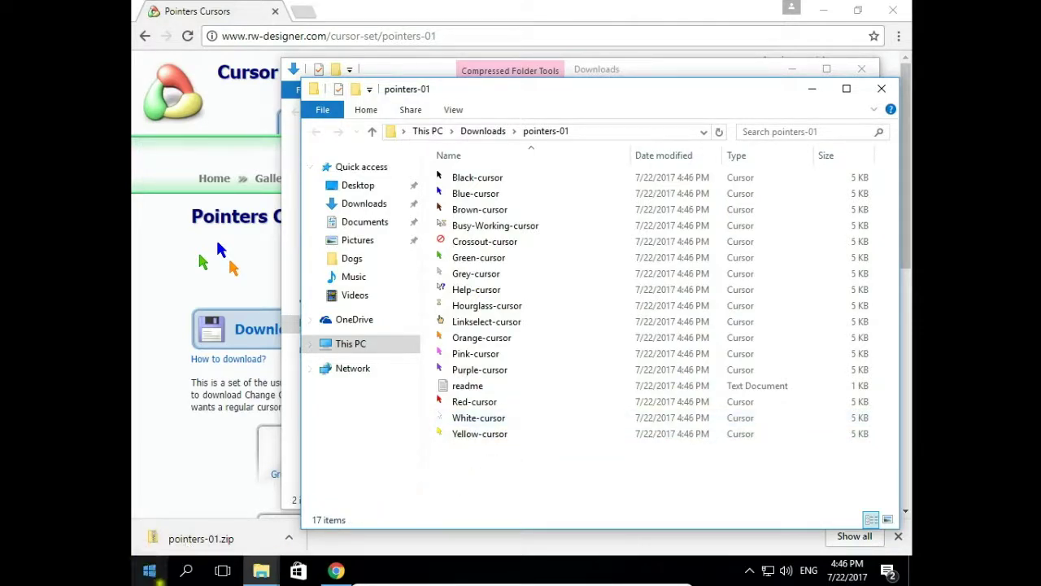
# Step: Reopen Mouse Properties via control main.cpl and browse for a new Normal Select cursor
pyautogui.rightClick(151, 575)
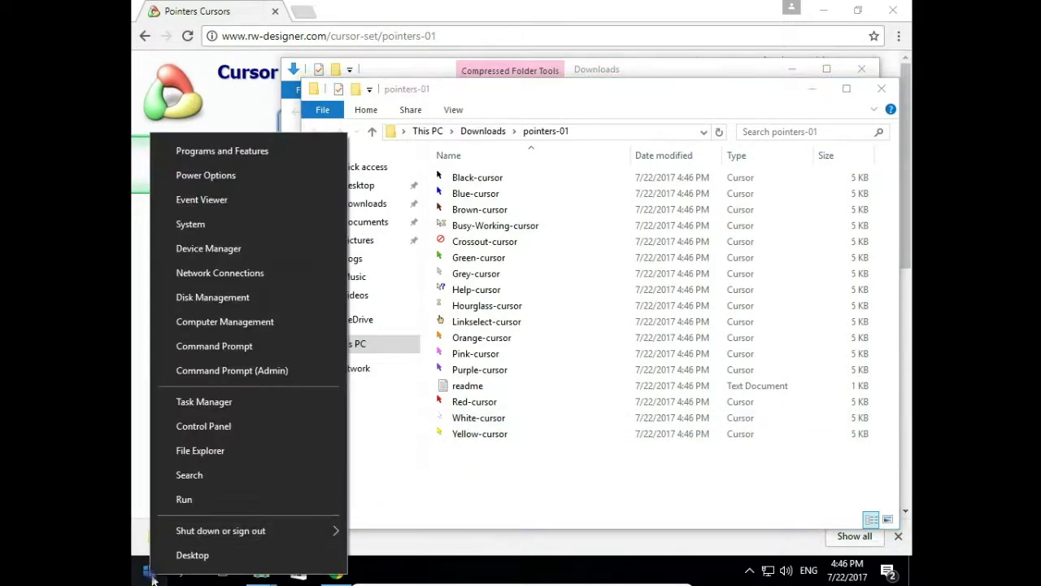
pyautogui.click(199, 496)
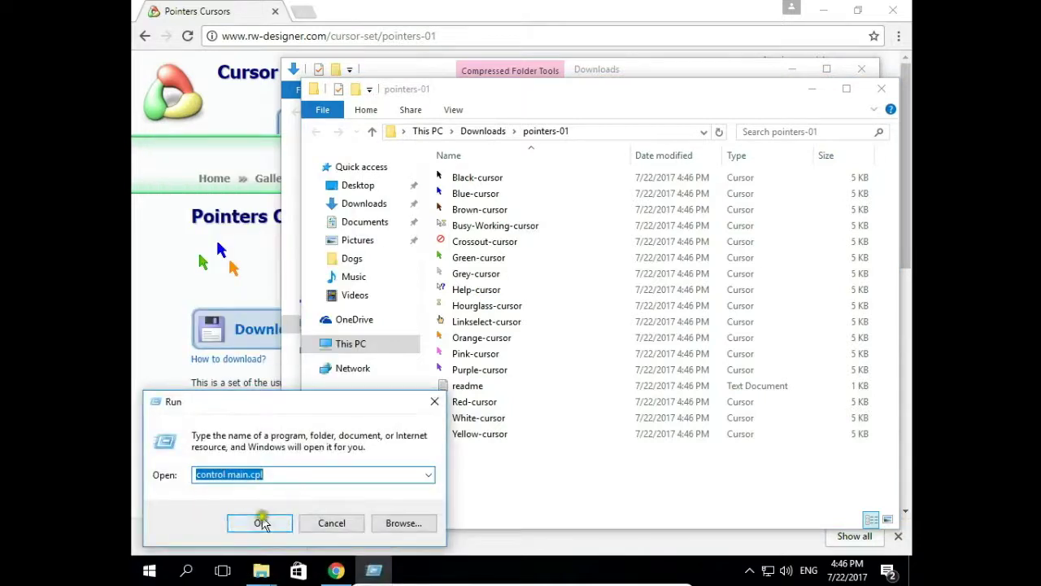
pyautogui.click(268, 521)
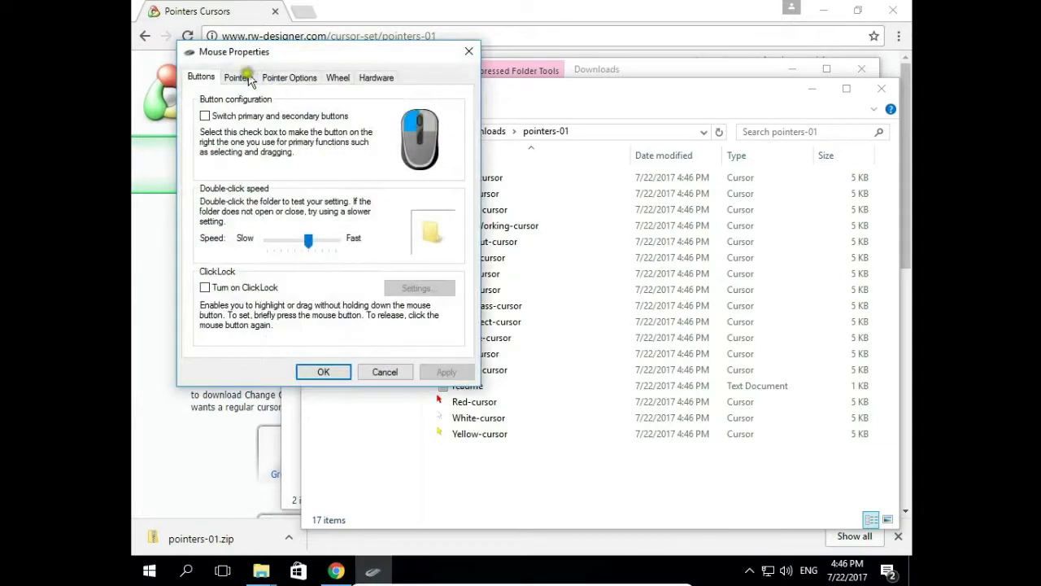
pyautogui.click(236, 76)
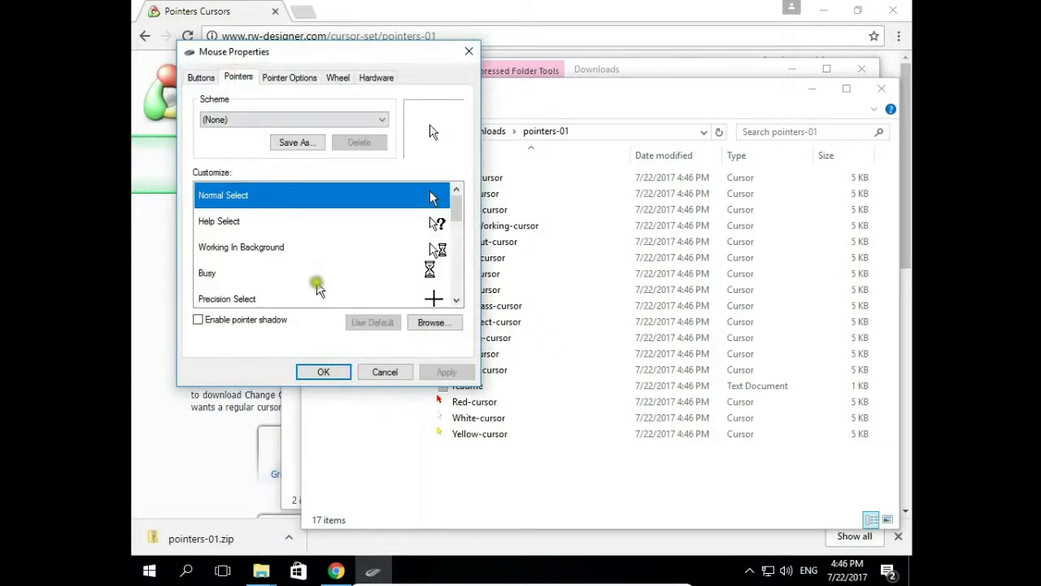
pyautogui.click(430, 320)
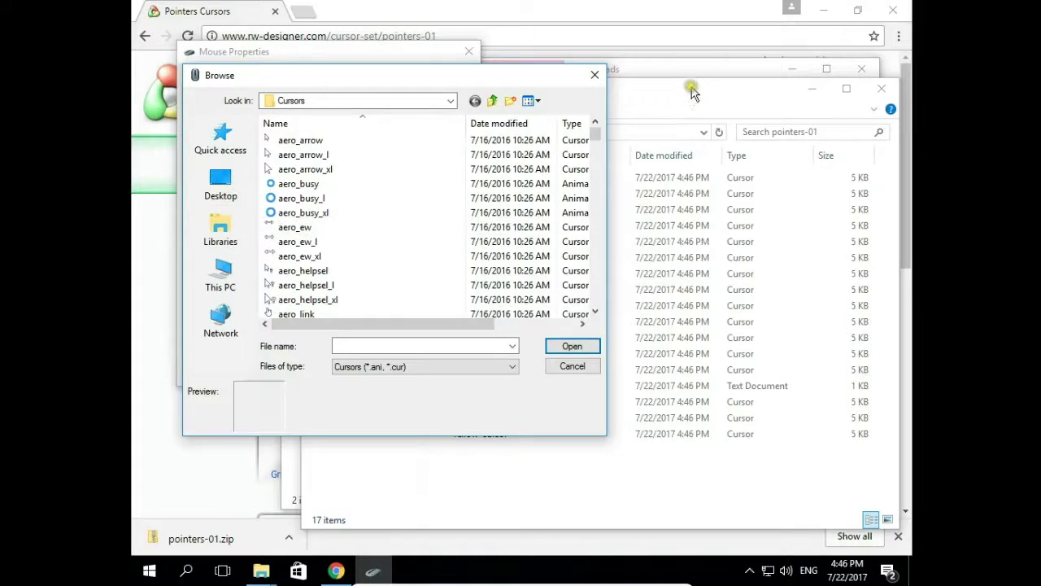
# Step: Browse to Downloads\pointers-01 and choose Orange-cursor for the Normal Select pointer
pyautogui.click(692, 93)
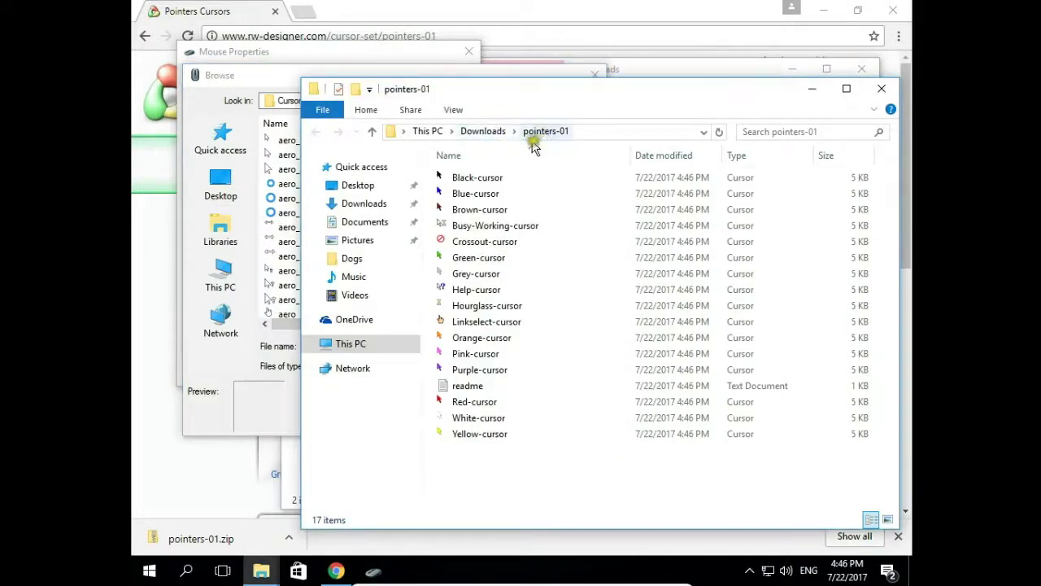
pyautogui.click(271, 74)
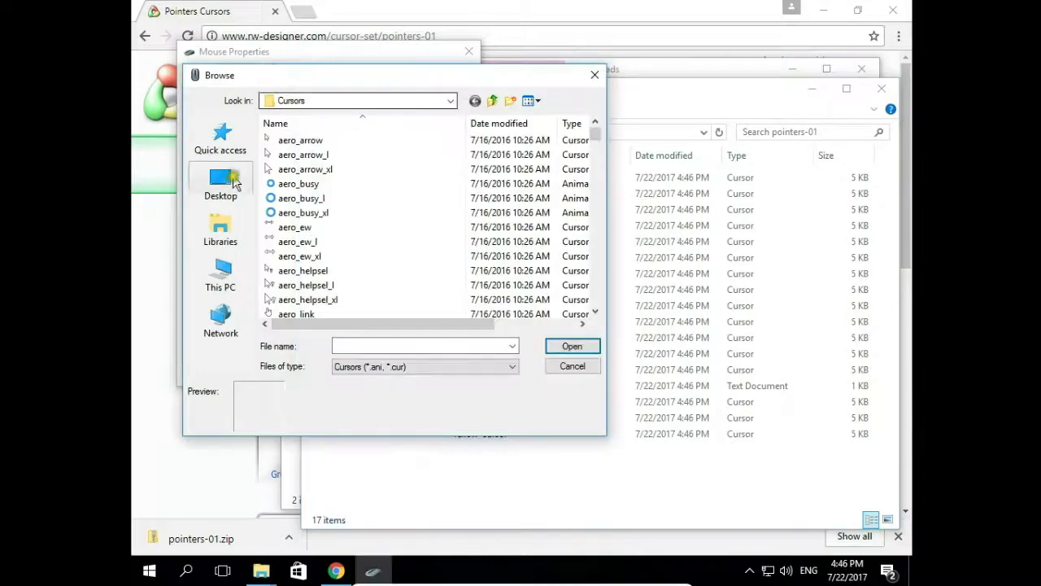
pyautogui.click(220, 281)
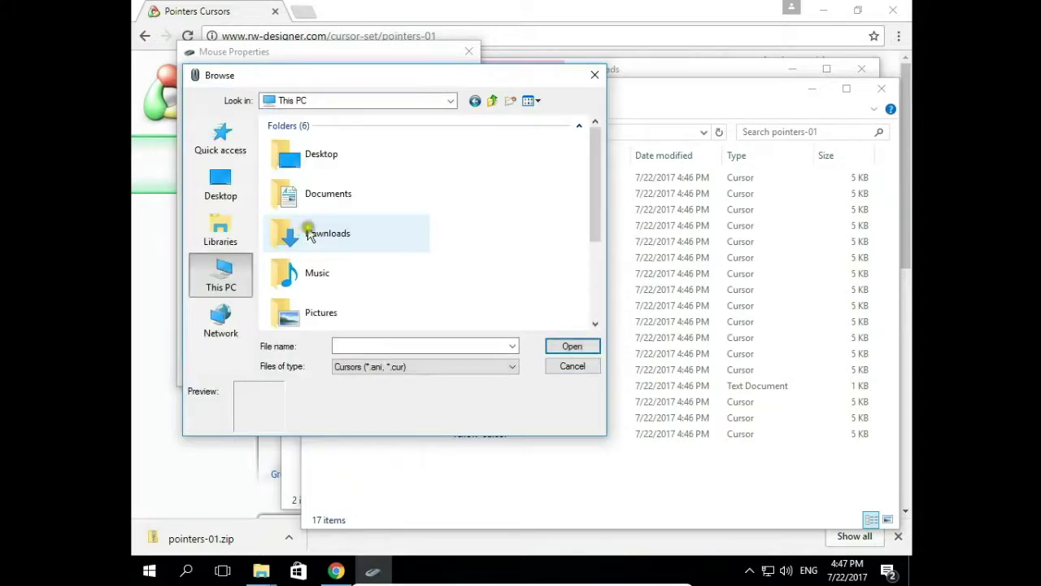
pyautogui.scroll(-2, 310, 234)
pyautogui.click(317, 140)
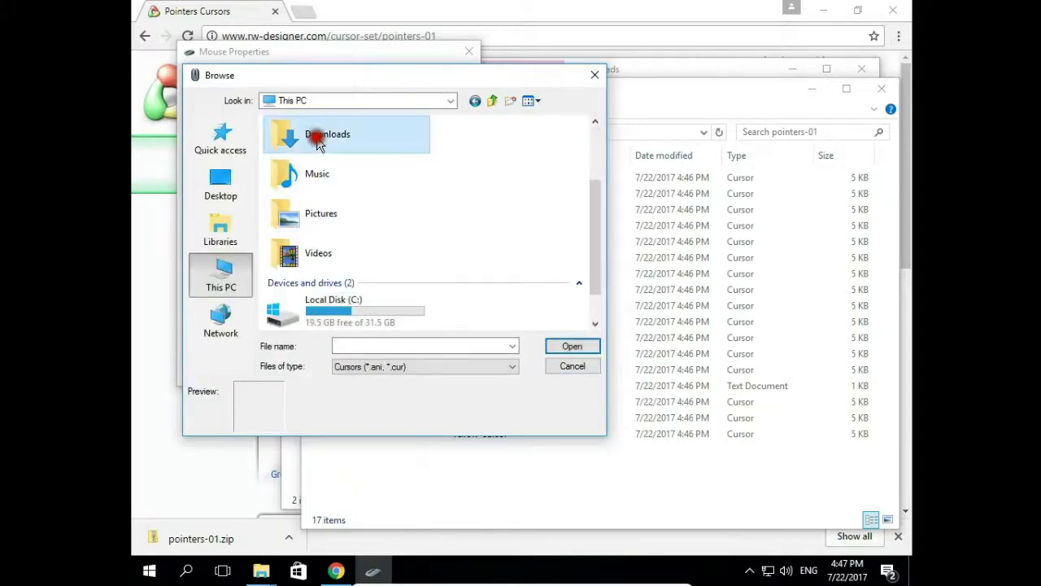
pyautogui.doubleClick(317, 140)
pyautogui.doubleClick(315, 140)
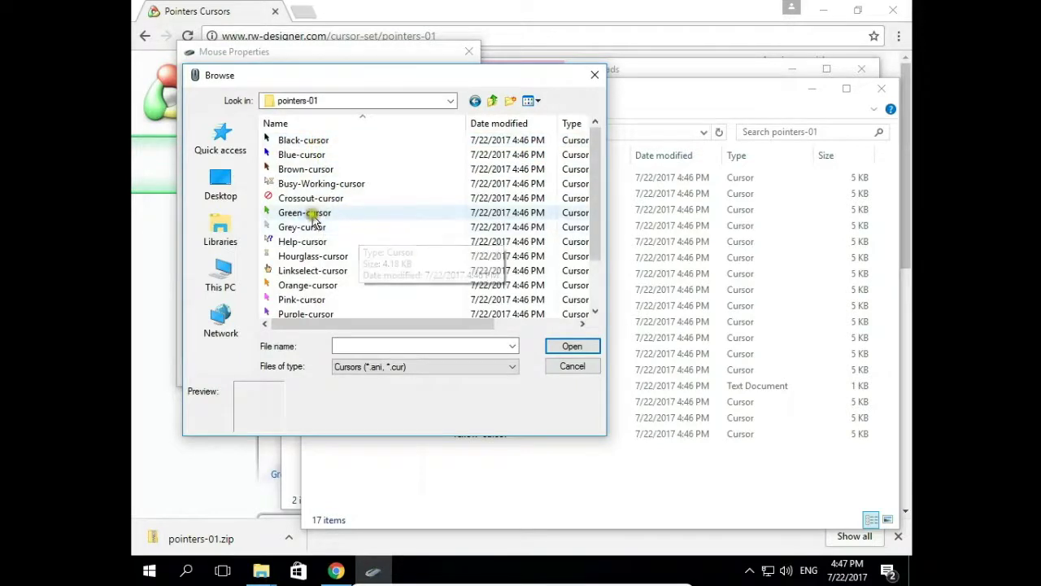
pyautogui.click(322, 287)
pyautogui.click(572, 345)
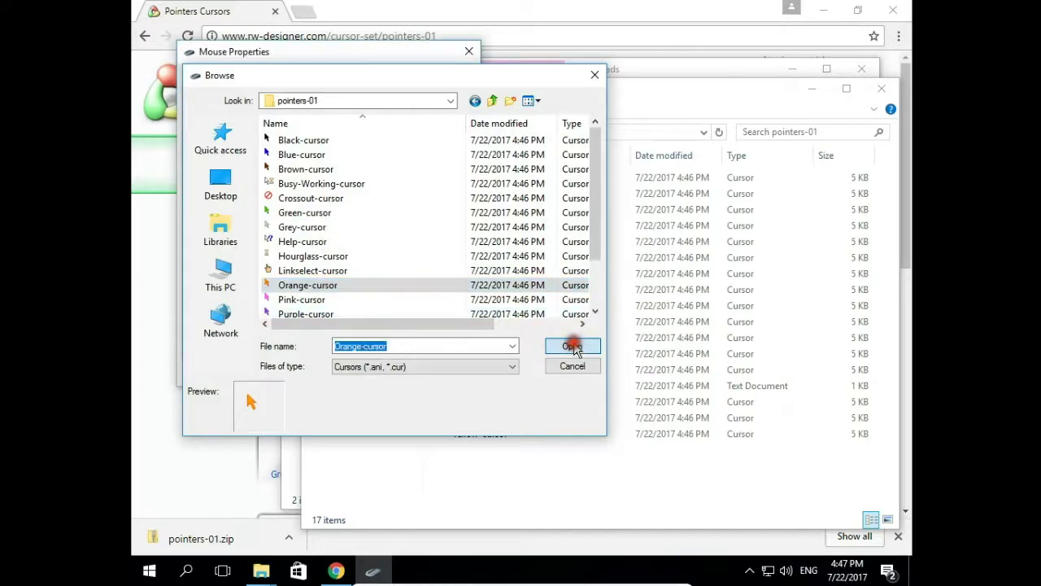
# Step: Apply the orange Normal Select pointer and confirm to close Mouse Properties
pyautogui.click(449, 371)
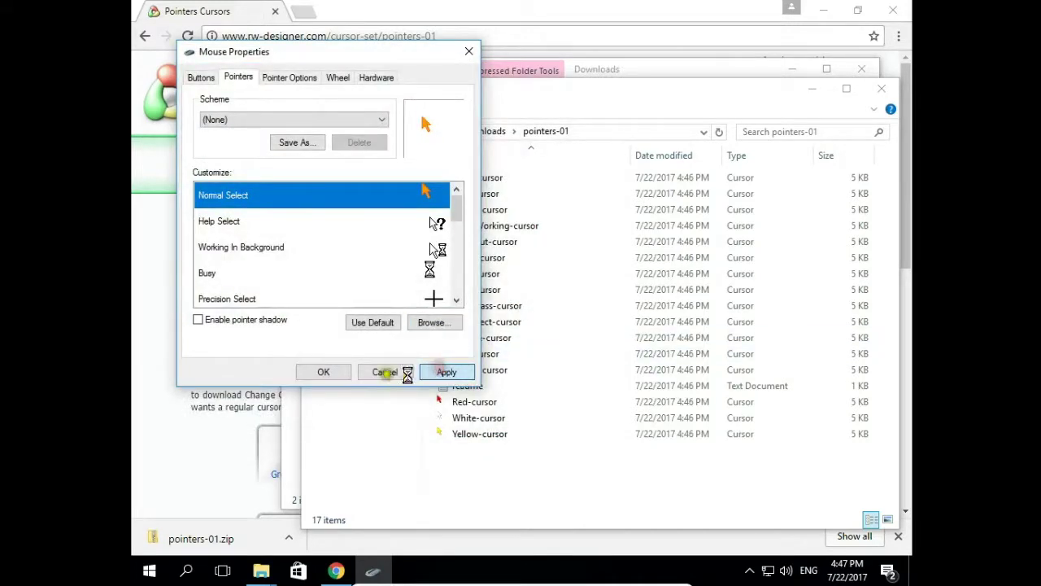
pyautogui.click(324, 372)
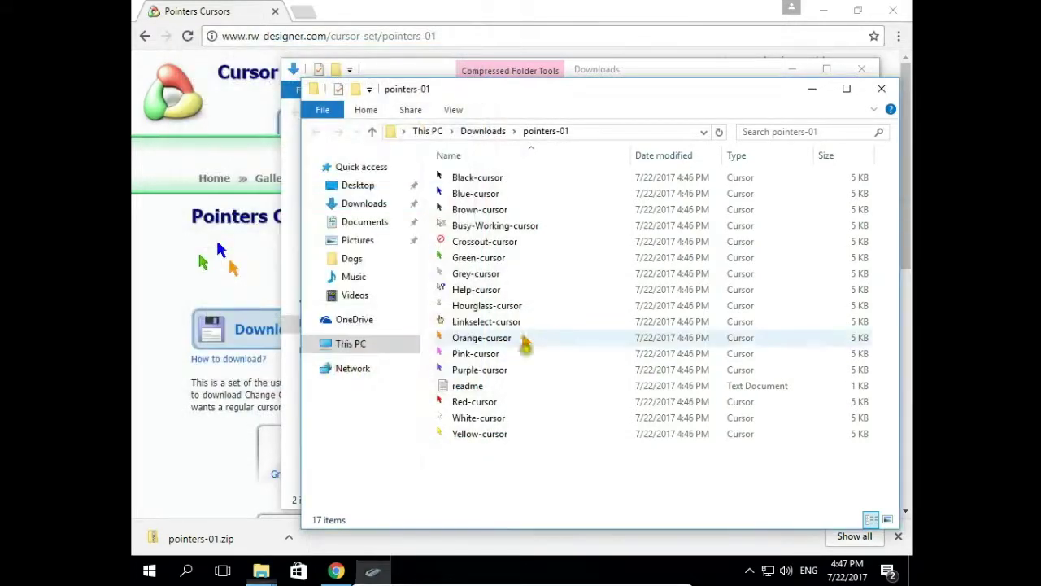